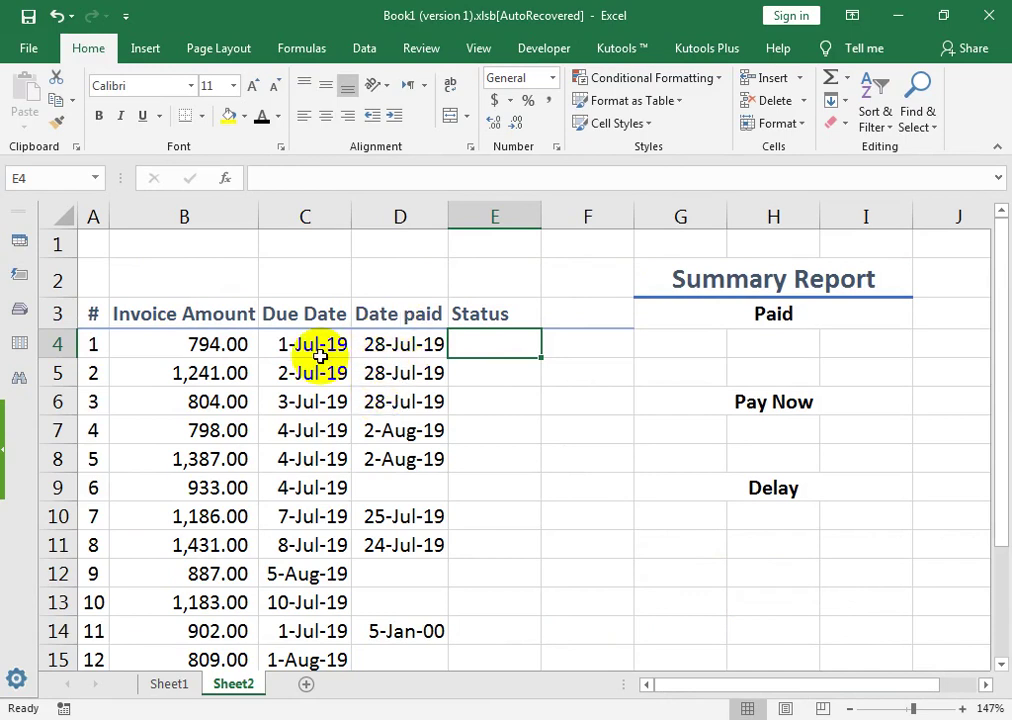
Clear the first five Status cells, then review the paid dates and the Summary Report area.
{"action": "left_click_drag", "start_coordinate": [465, 346], "coordinate": [475, 466]}
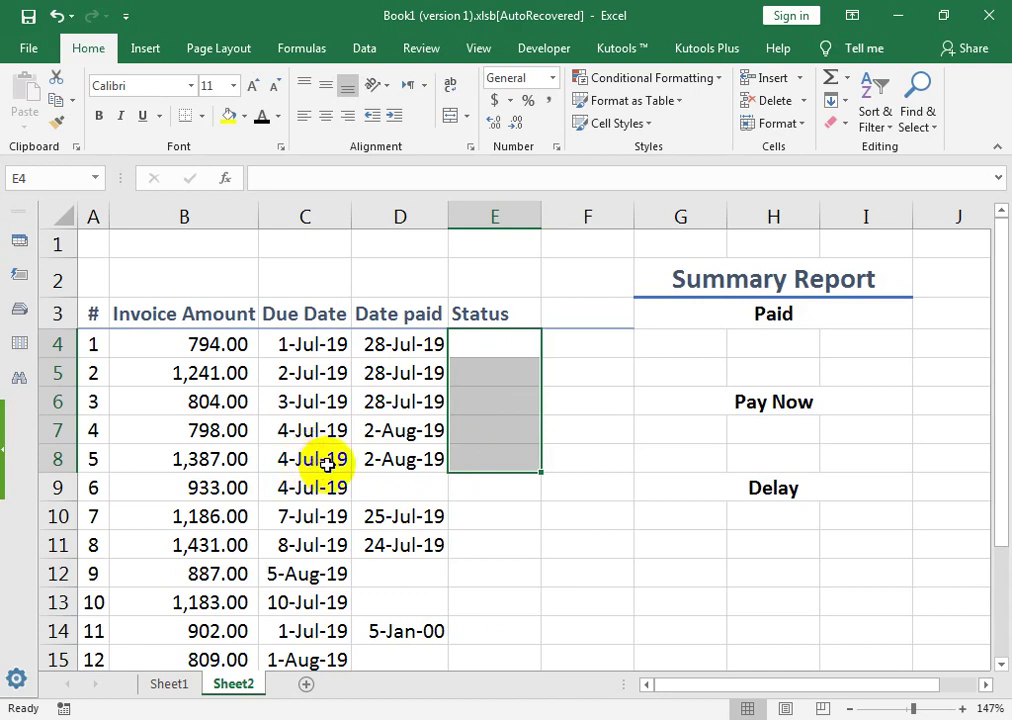
{"action": "left_click", "coordinate": [468, 452]}
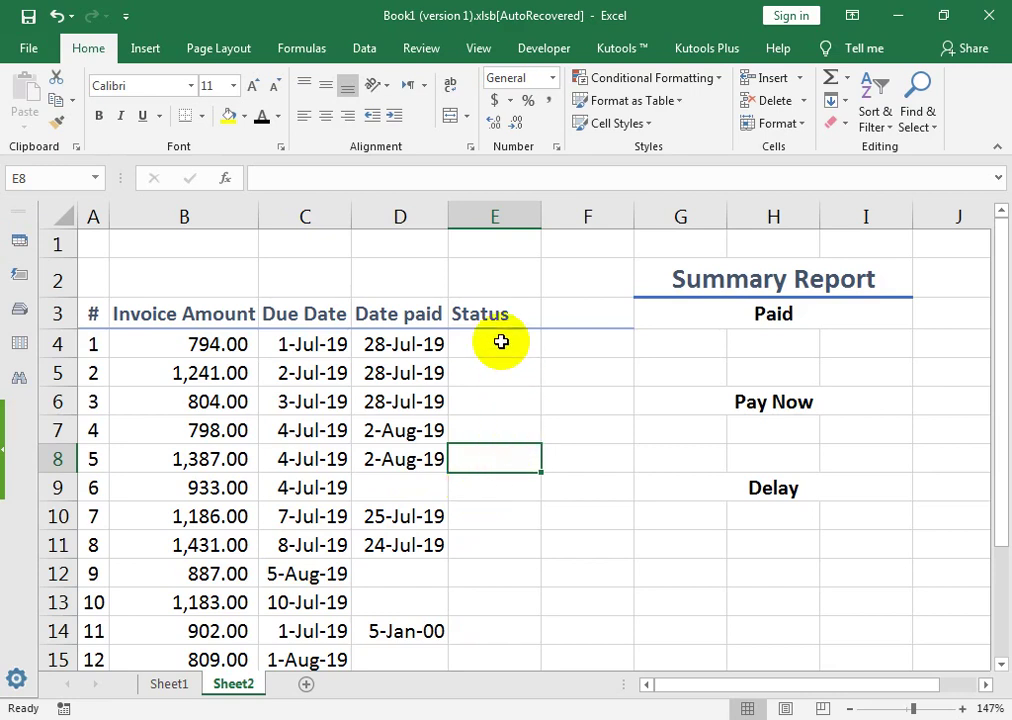
{"action": "left_click_drag", "start_coordinate": [377, 343], "coordinate": [375, 450]}
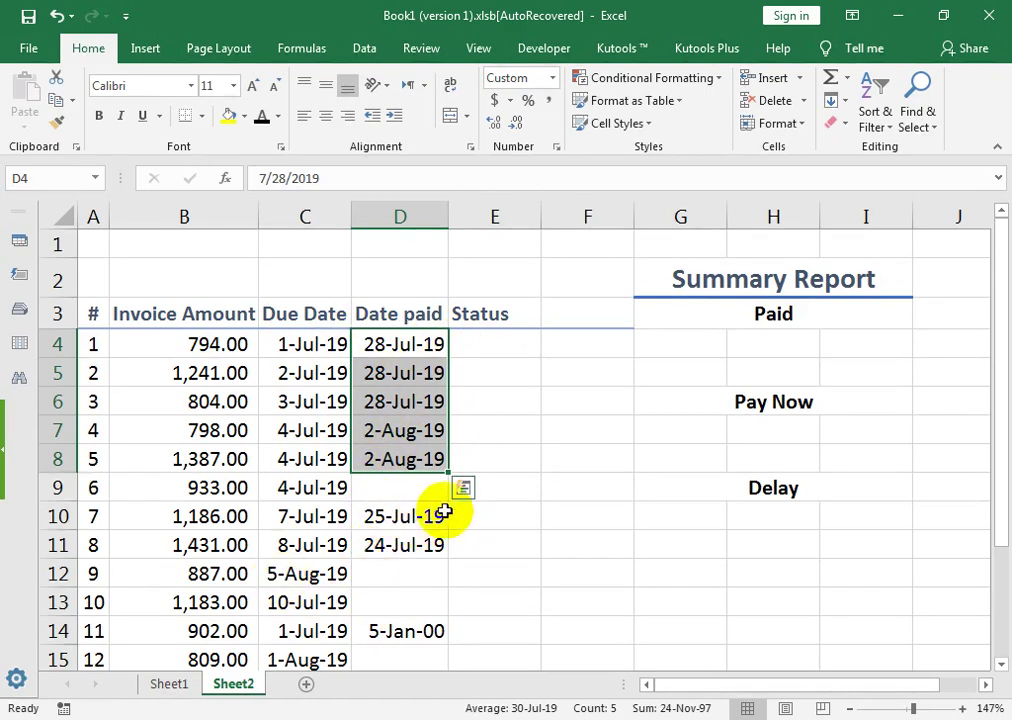
{"action": "left_click_drag", "start_coordinate": [745, 316], "coordinate": [757, 478]}
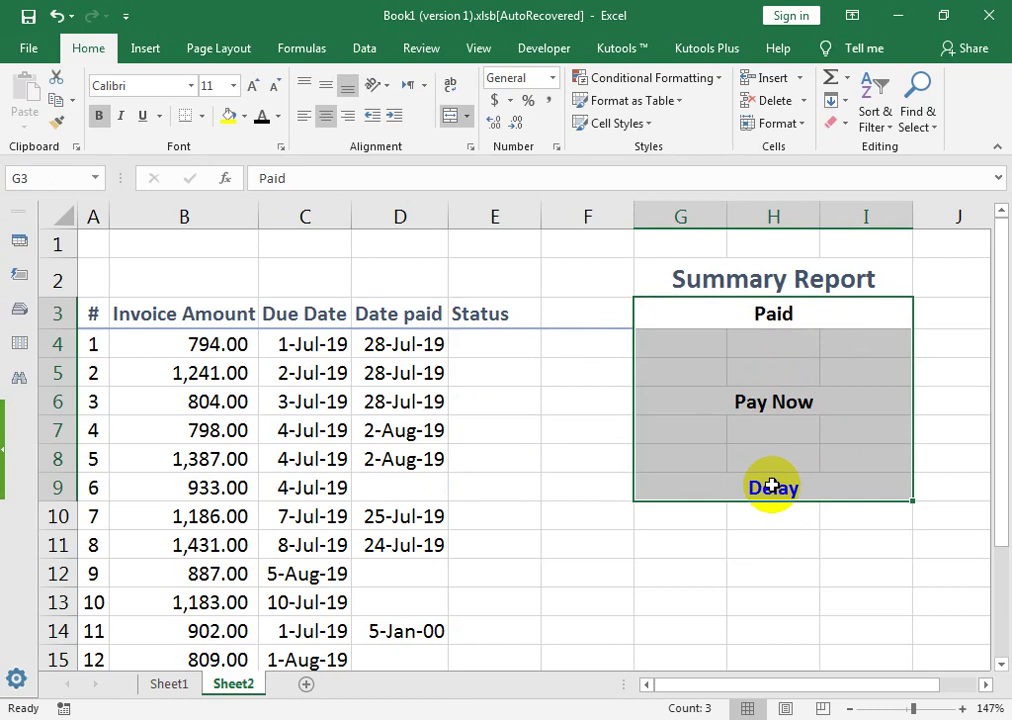
In E4, start the nested IF testing D4 and C4<TODAY() for "Pay Now", declining the correction prompt.
{"action": "left_click", "coordinate": [494, 341]}
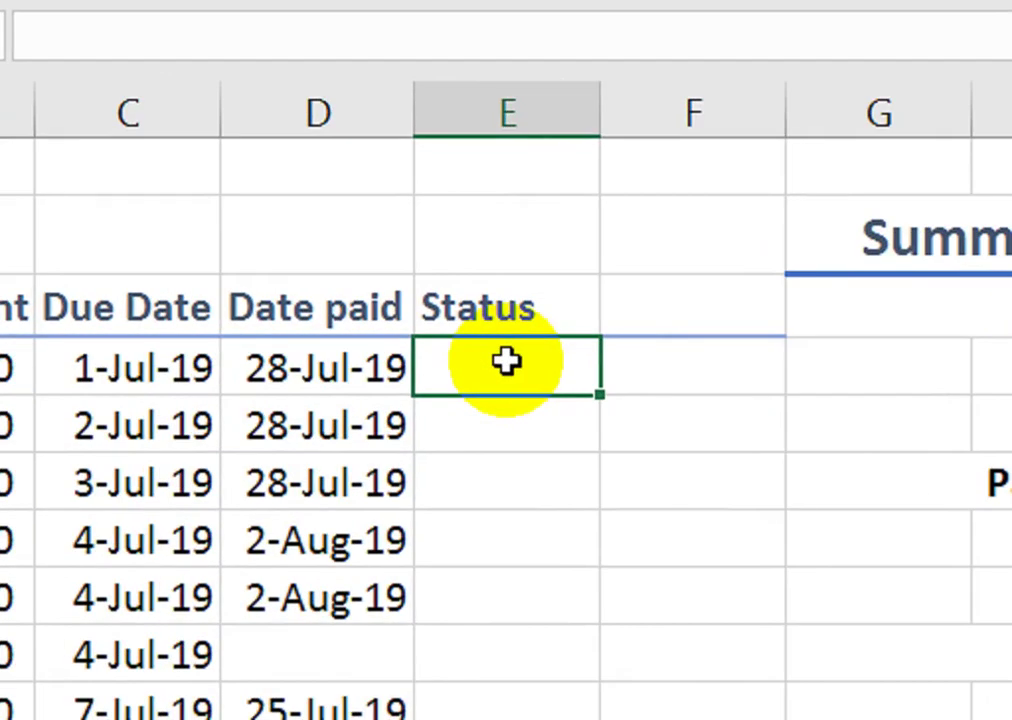
{"action": "type", "text": "=if("}
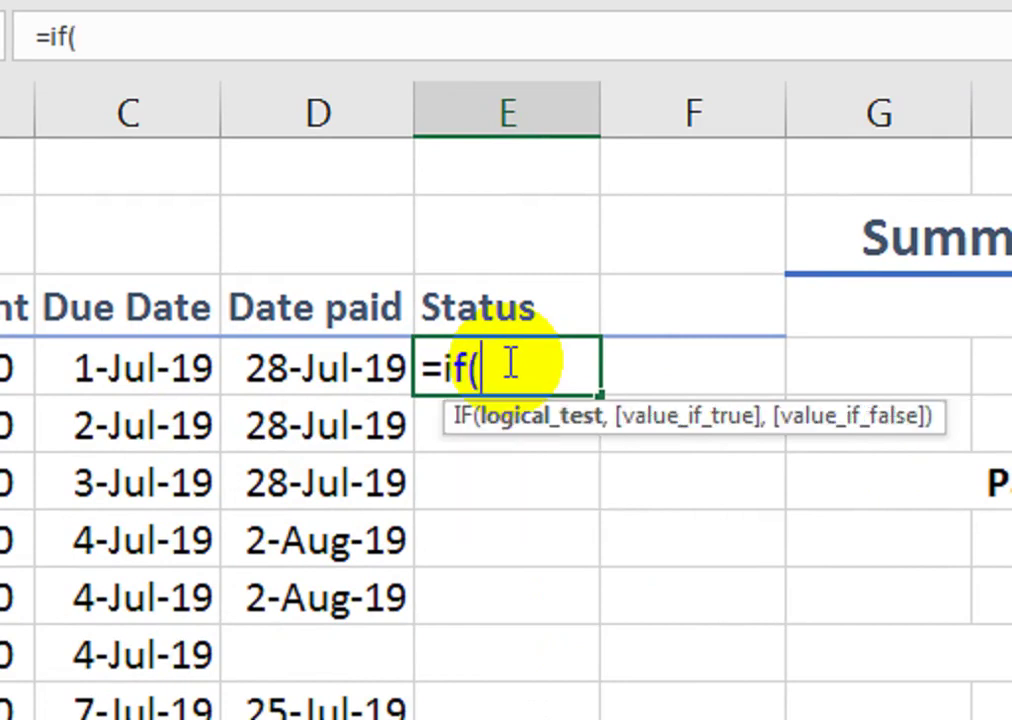
{"action": "key", "text": "Left"}
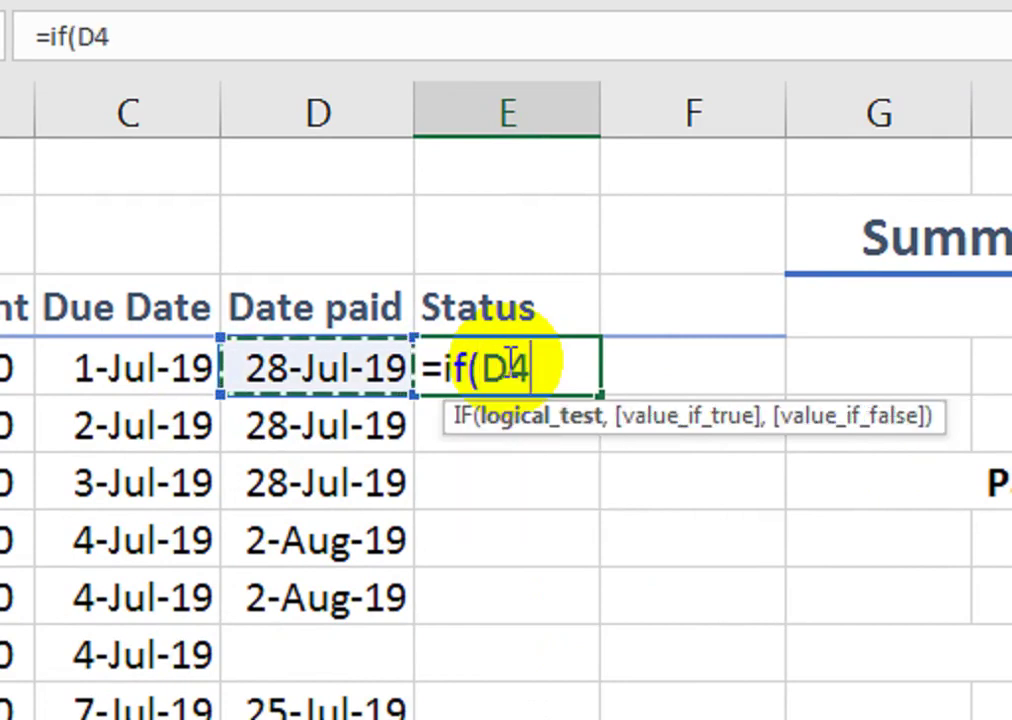
{"action": "type", "text": "=\"\""}
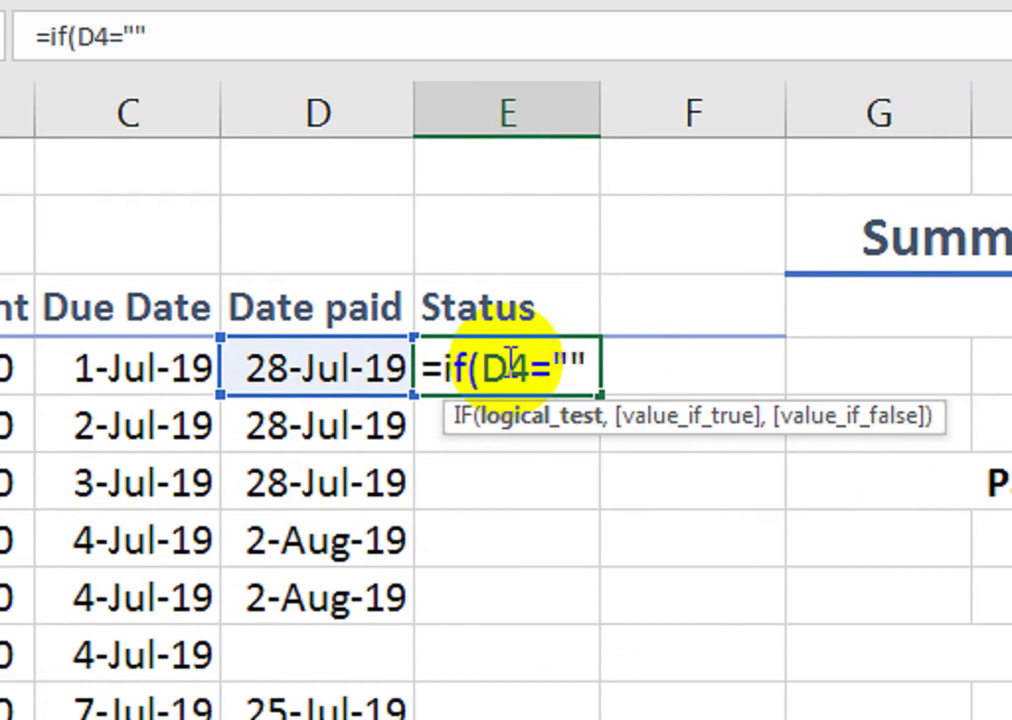
{"action": "type", "text": ",if"}
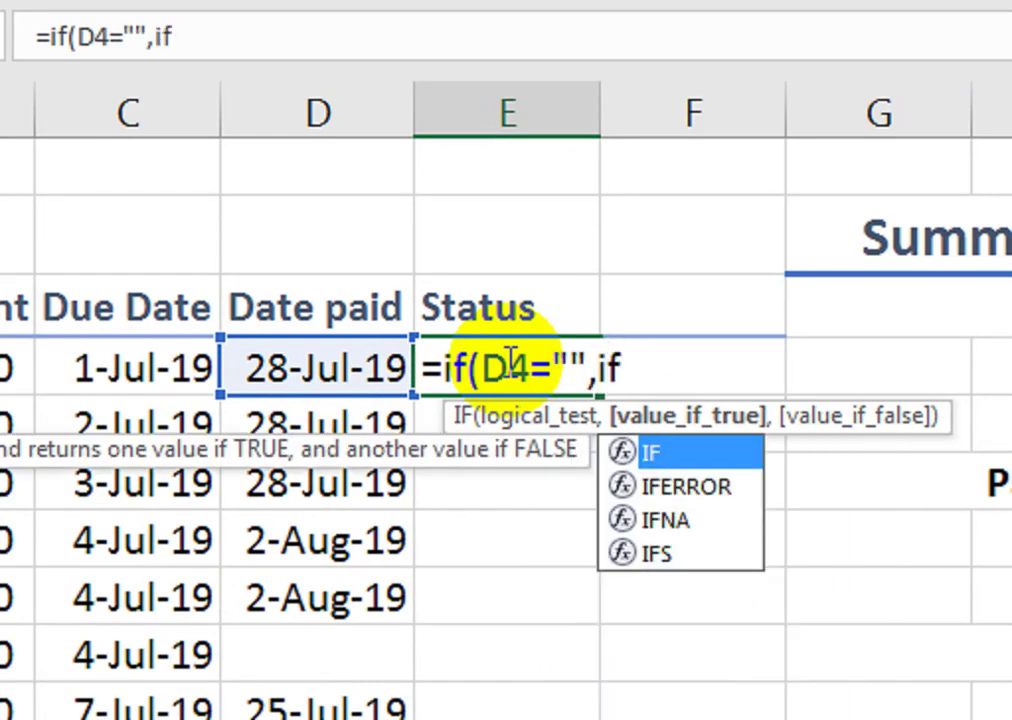
{"action": "type", "text": "("}
{"action": "key", "text": "Left"}
{"action": "key", "text": "Left"}
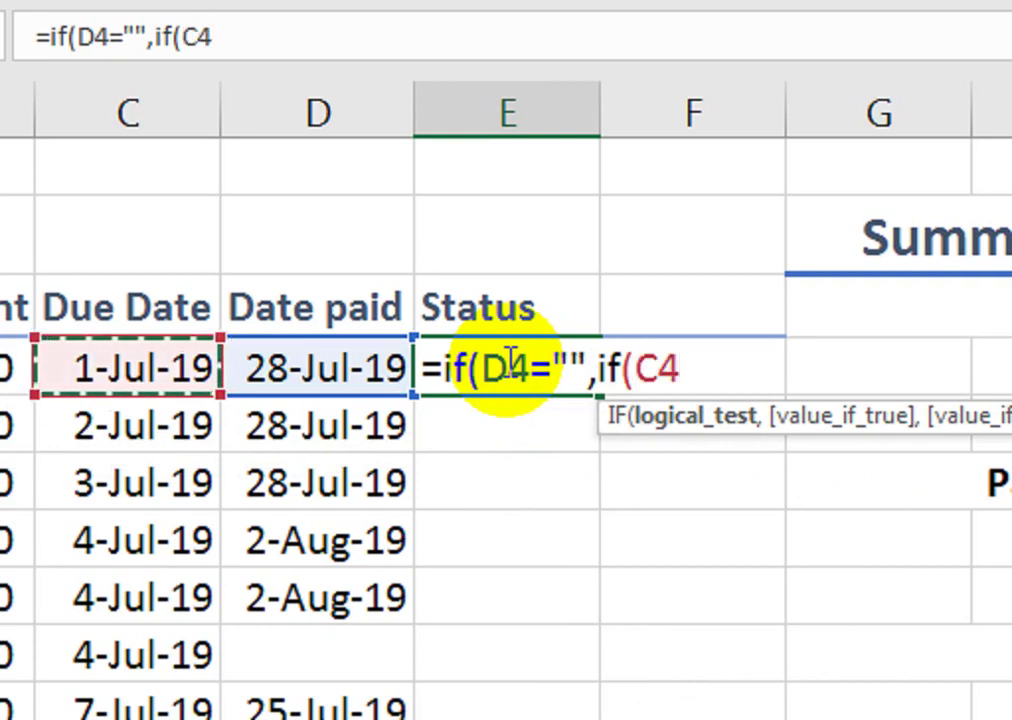
{"action": "type", "text": "<tody"}
{"action": "key", "text": "BackSpace"}
{"action": "type", "text": "ay()"}
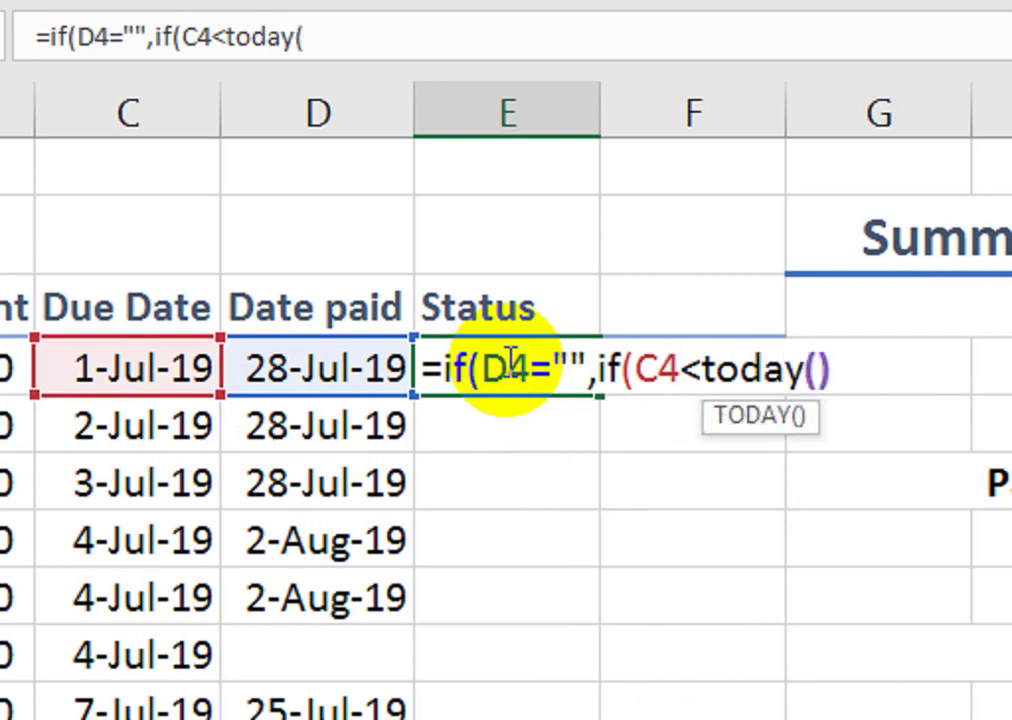
{"action": "type", "text": ","}
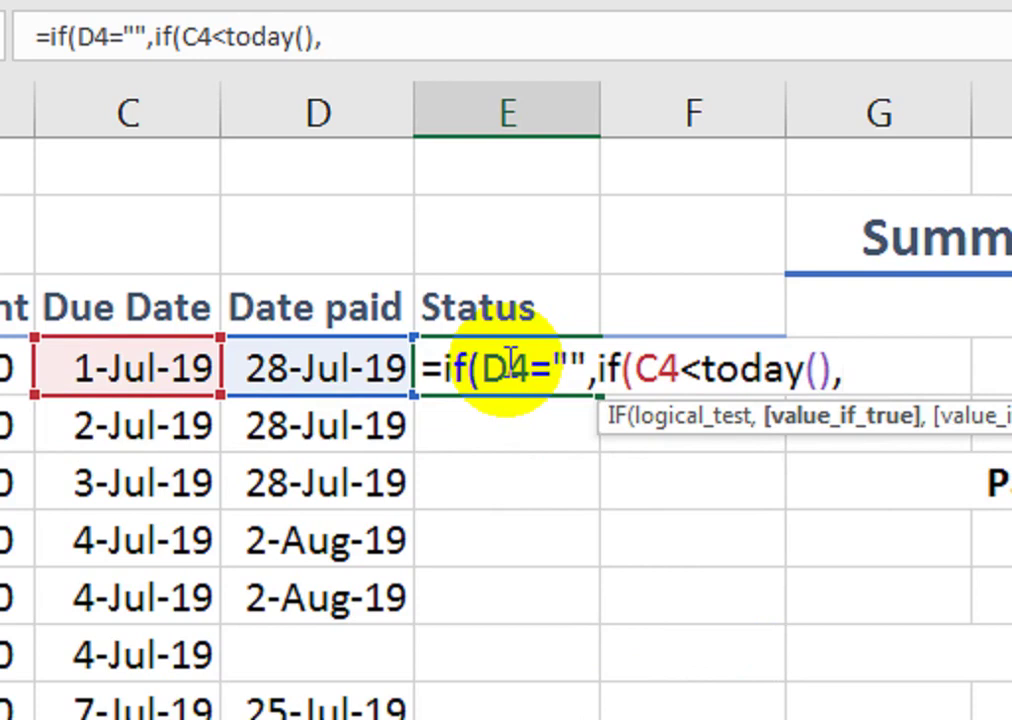
{"action": "type", "text": "\"P"}
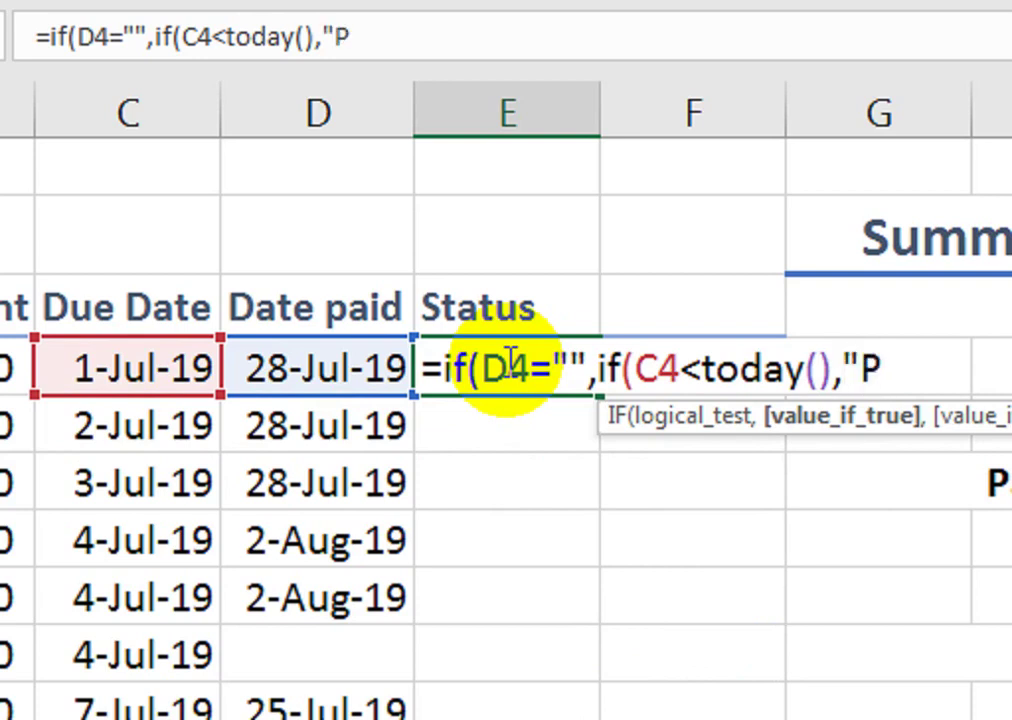
{"action": "type", "text": "A"}
{"action": "key", "text": "BackSpace"}
{"action": "type", "text": "ay"}
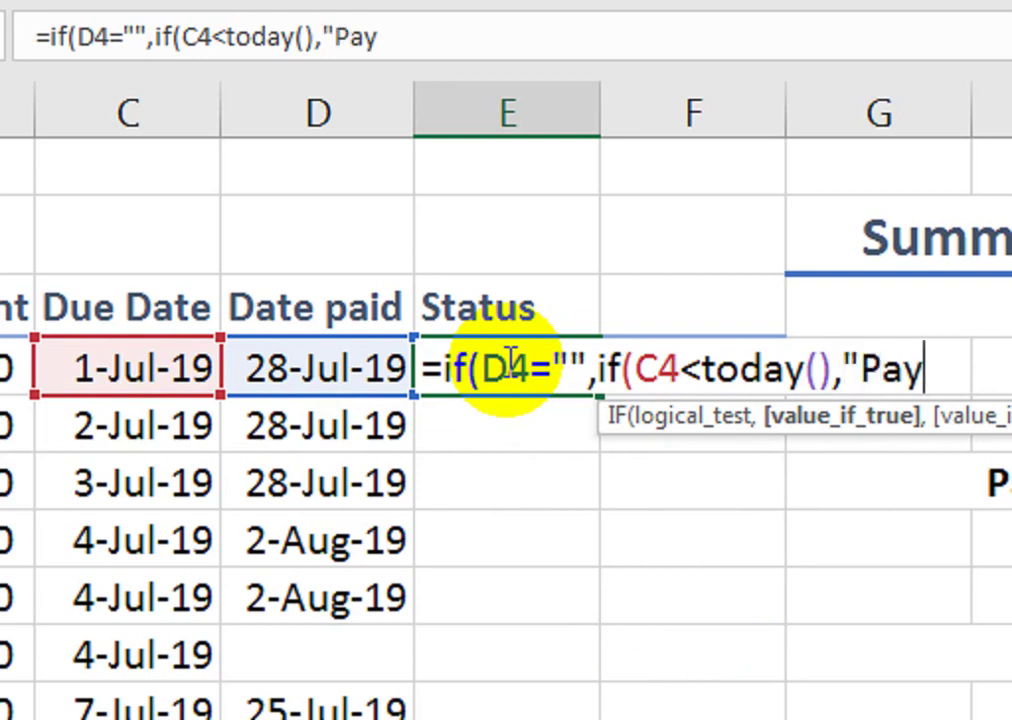
{"action": "type", "text": " Now"}
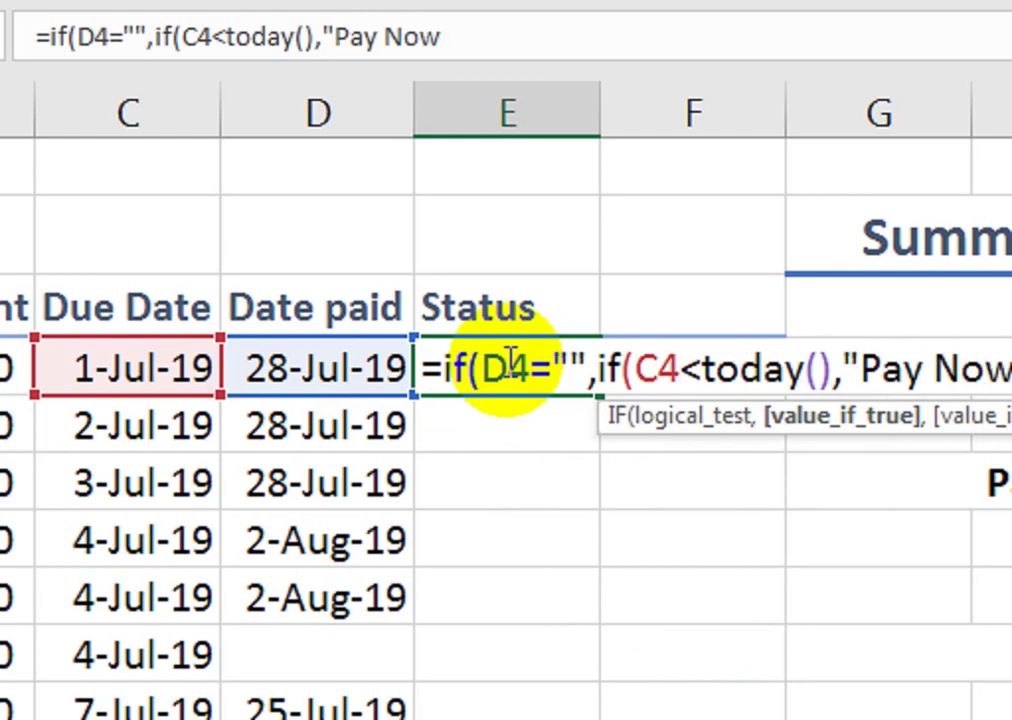
{"action": "key", "text": "Return"}
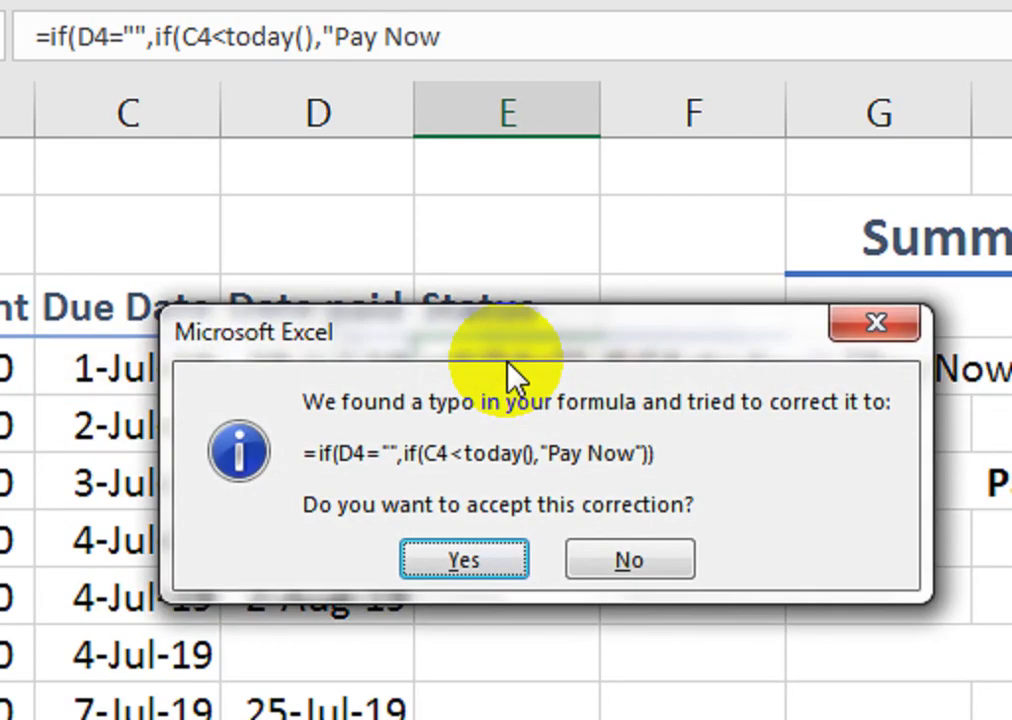
{"action": "key", "text": "n"}
{"action": "key", "text": "Return"}
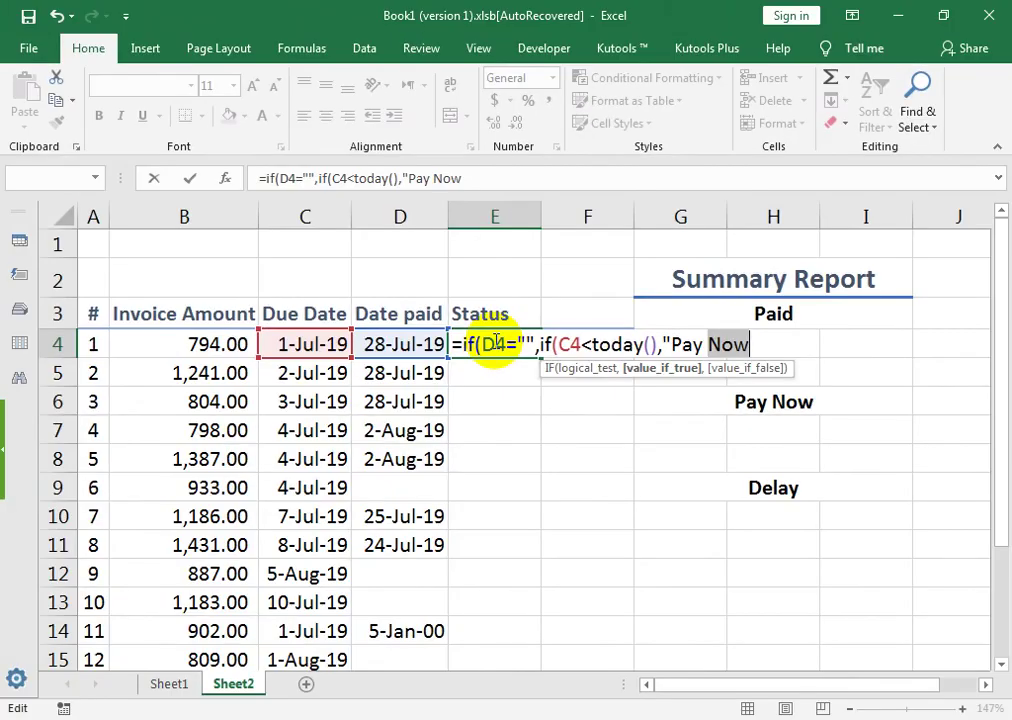
Finish E4 as =IF(D4="",IF(C4<TODAY(),"Pay Now","Delay"),"Paid"), showing Paid.
{"action": "key", "text": "Right"}
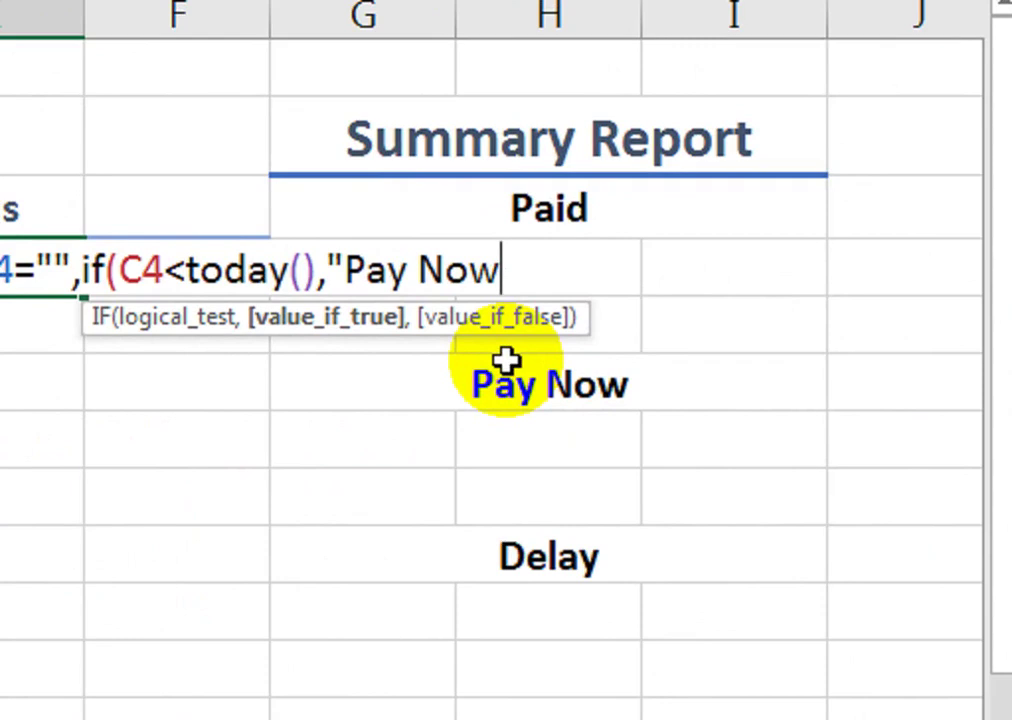
{"action": "type", "text": "\","}
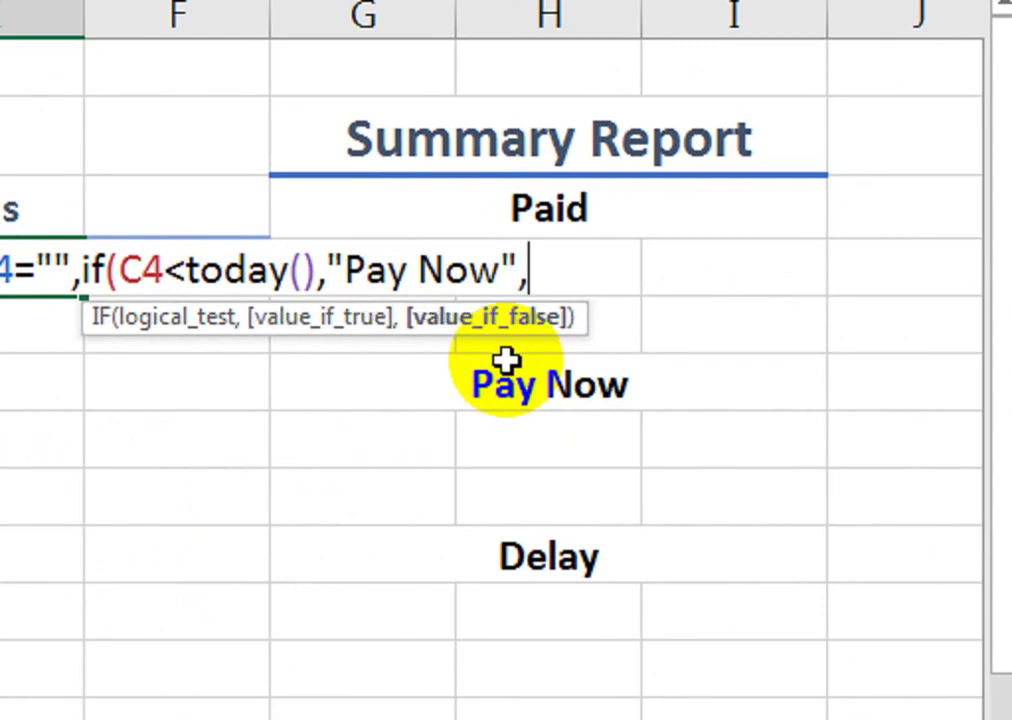
{"action": "type", "text": "\""}
{"action": "type", "text": "Delay\""}
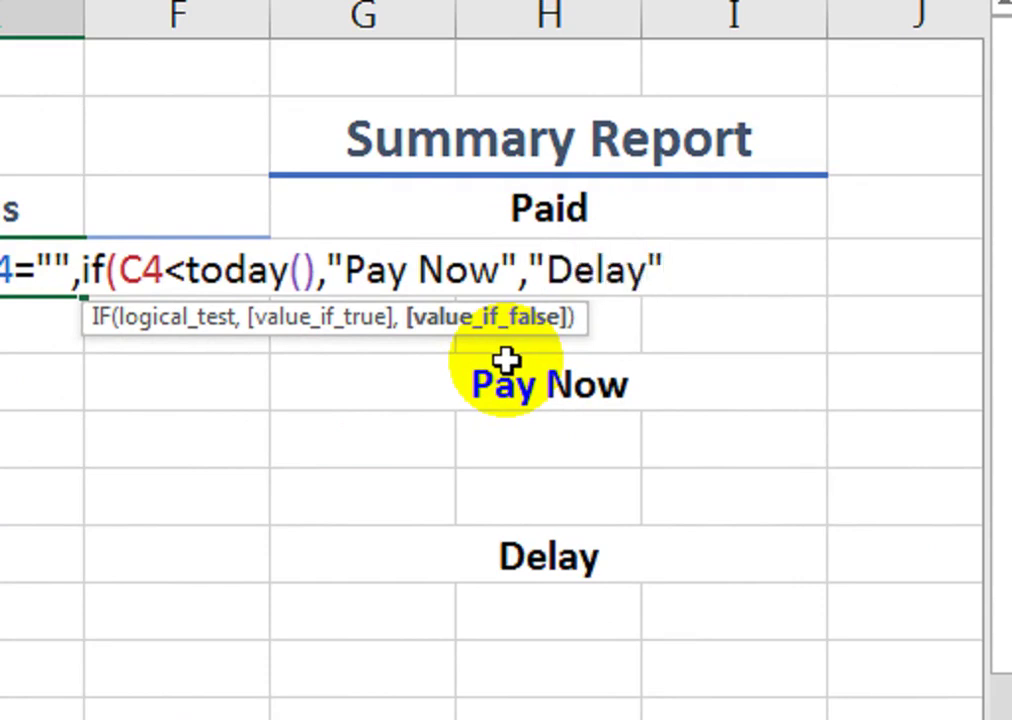
{"action": "type", "text": "),\"Pais"}
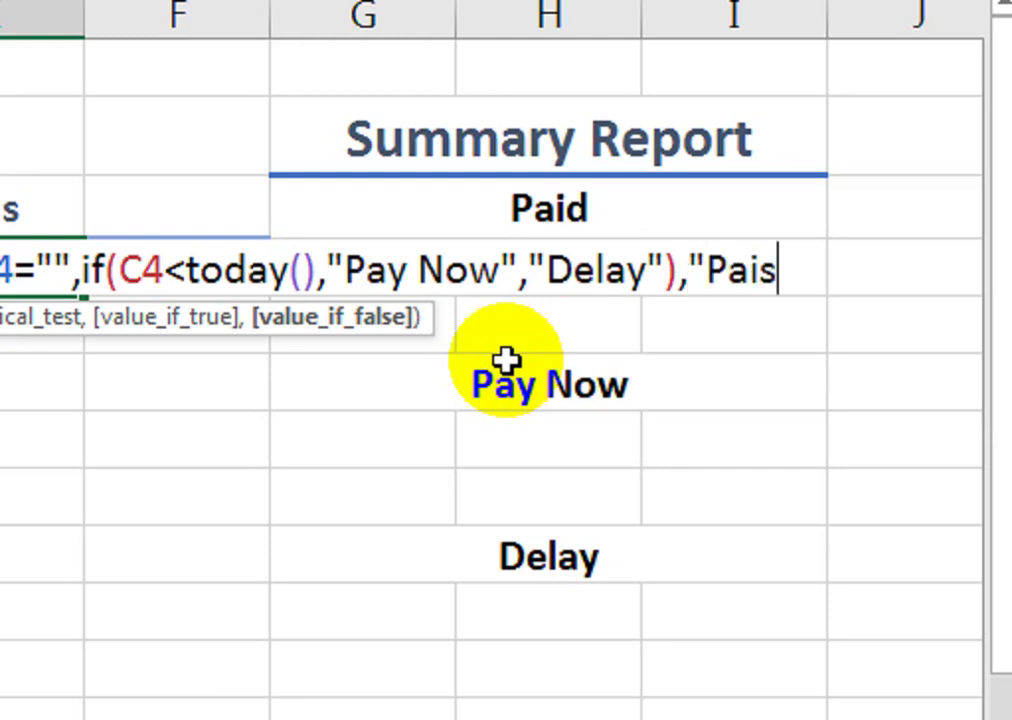
{"action": "key", "text": "BackSpace"}
{"action": "type", "text": "d\")"}
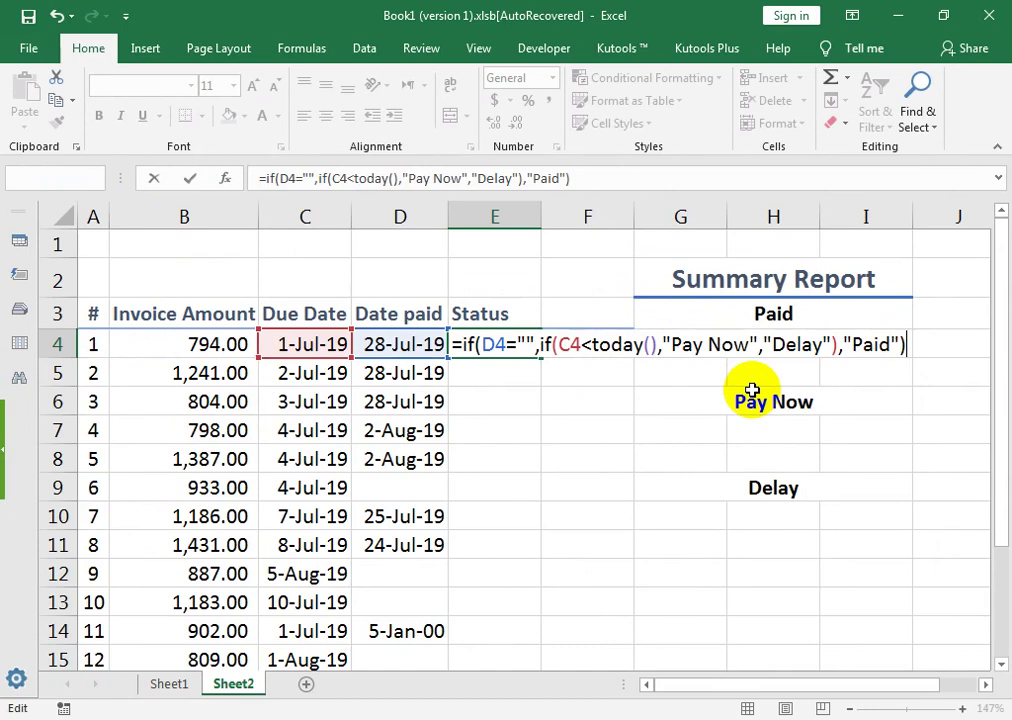
{"action": "key", "text": "Return"}
Fill the E4 Status formula down to E15 and check the copies in E12 and E13.
{"action": "left_click", "coordinate": [540, 350]}
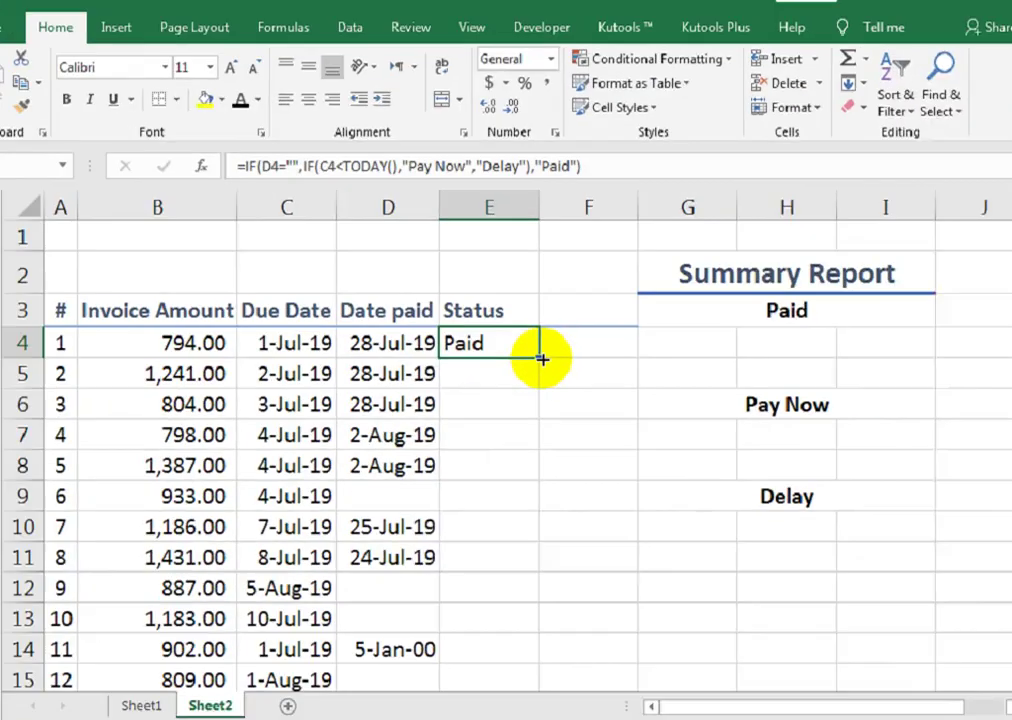
{"action": "mouse_move", "coordinate": [544, 358]}
{"action": "left_mouse_down"}
{"action": "mouse_move", "coordinate": [545, 647]}
{"action": "mouse_move", "coordinate": [552, 619]}
{"action": "left_mouse_up"}
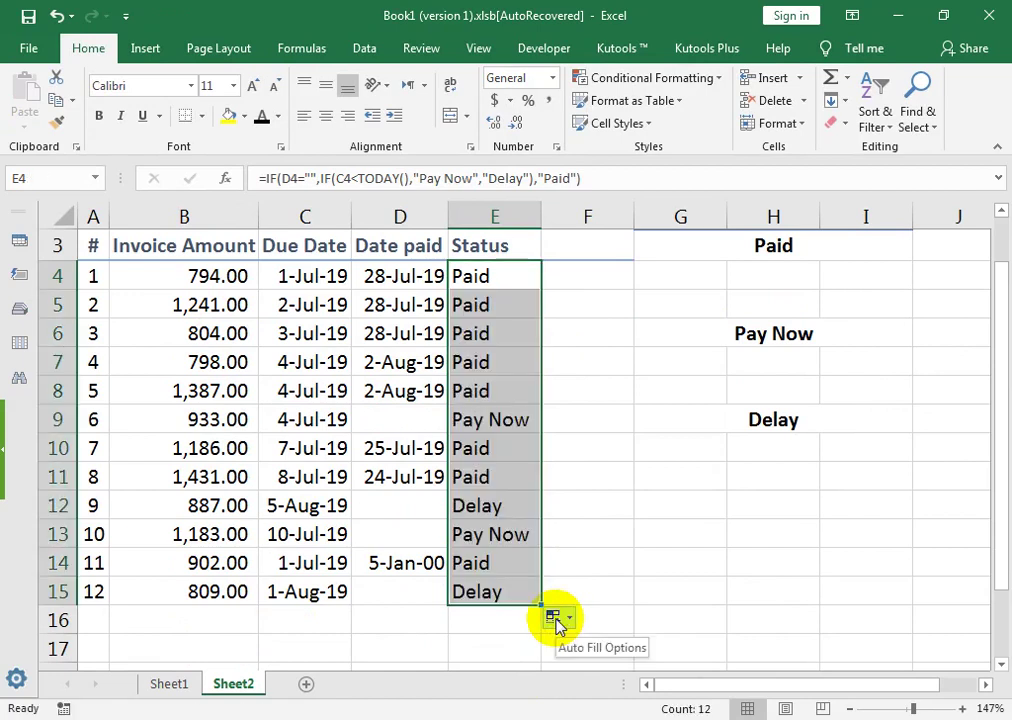
{"action": "left_click", "coordinate": [492, 535]}
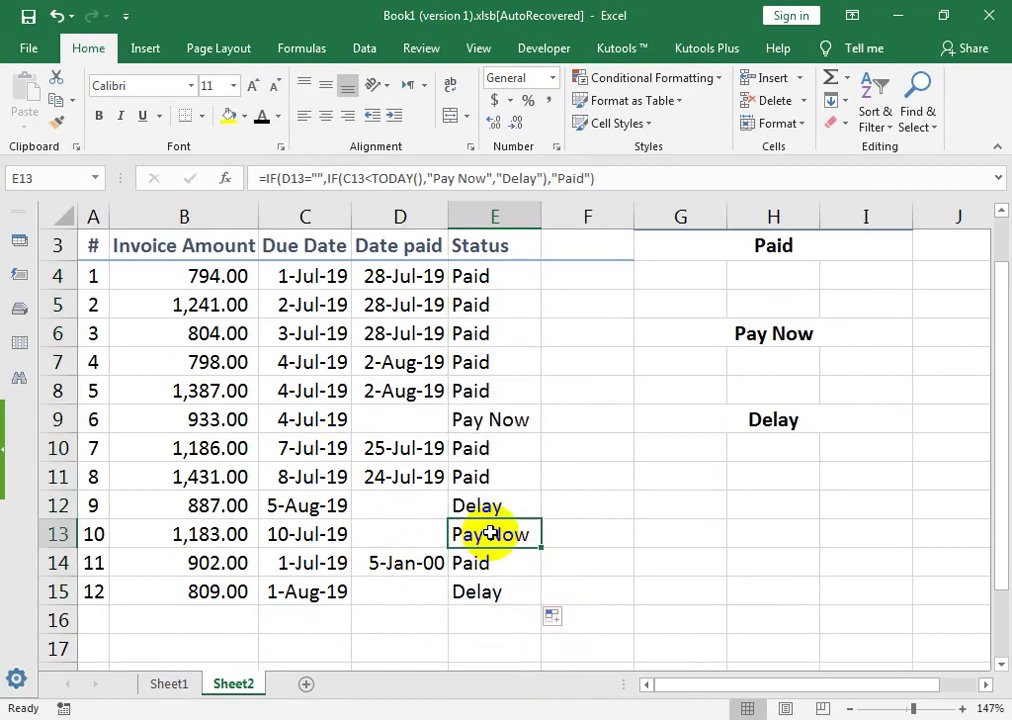
{"action": "left_click", "coordinate": [492, 503]}
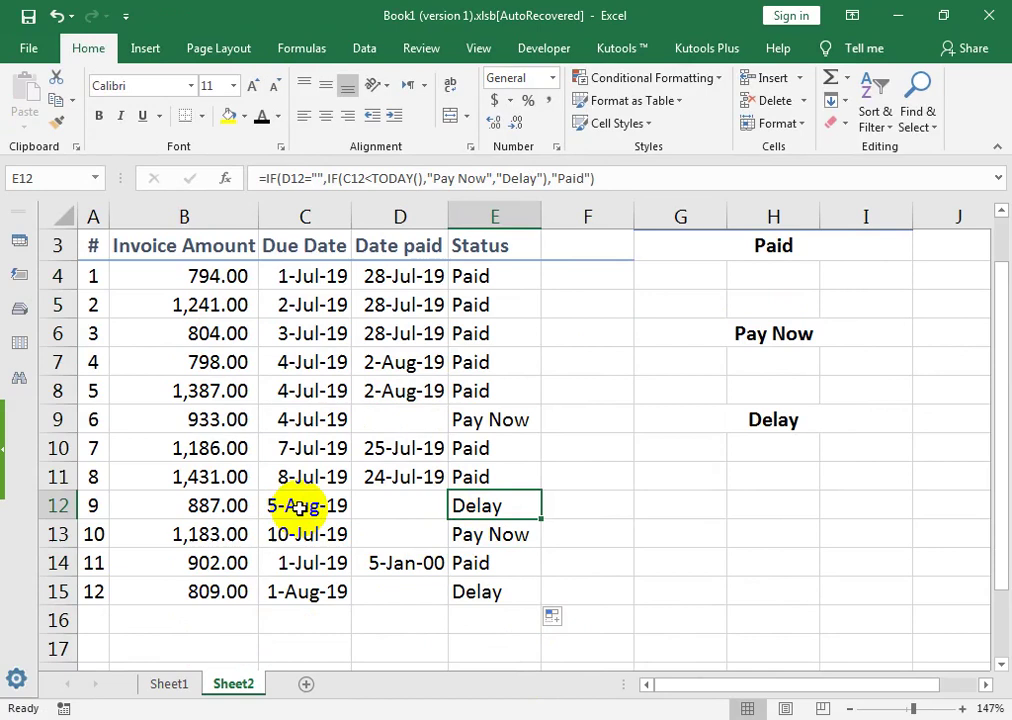
{"action": "left_click_drag", "start_coordinate": [585, 257], "coordinate": [603, 240]}
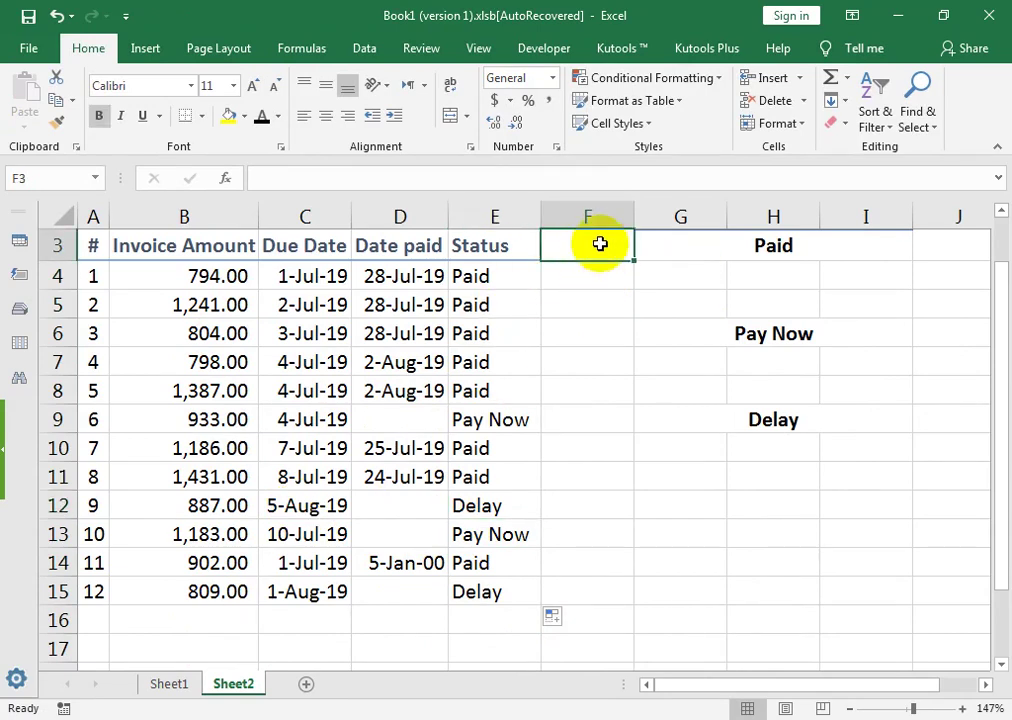
Enter =TODAY() in F2 so it shows 7/31/2019.
{"action": "left_click", "coordinate": [607, 267]}
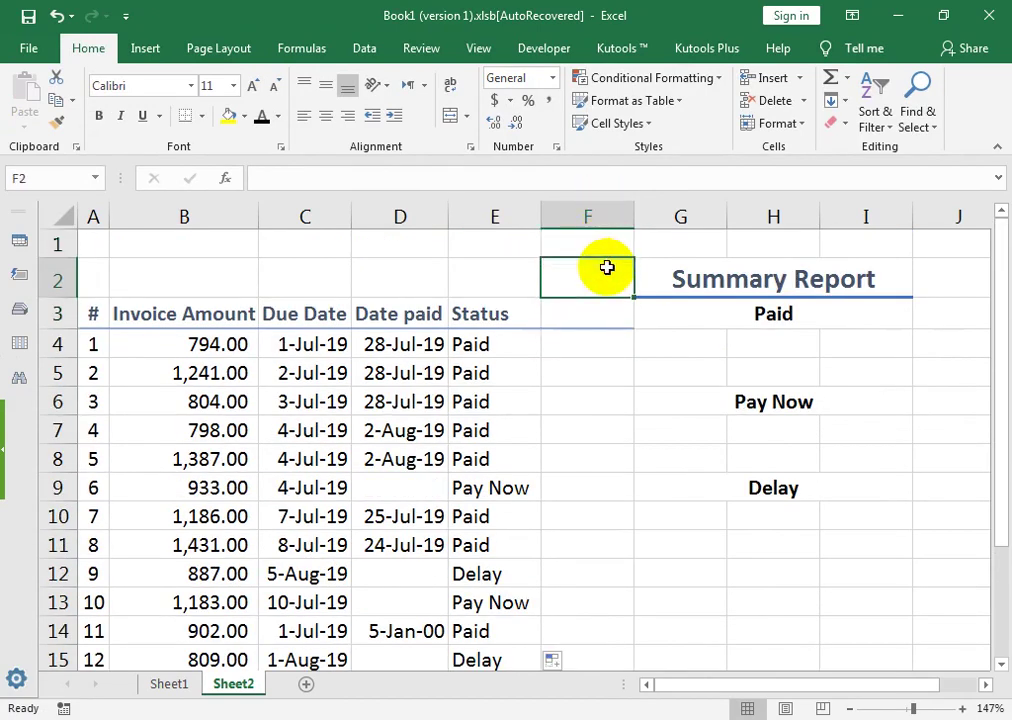
{"action": "type", "text": "=tod"}
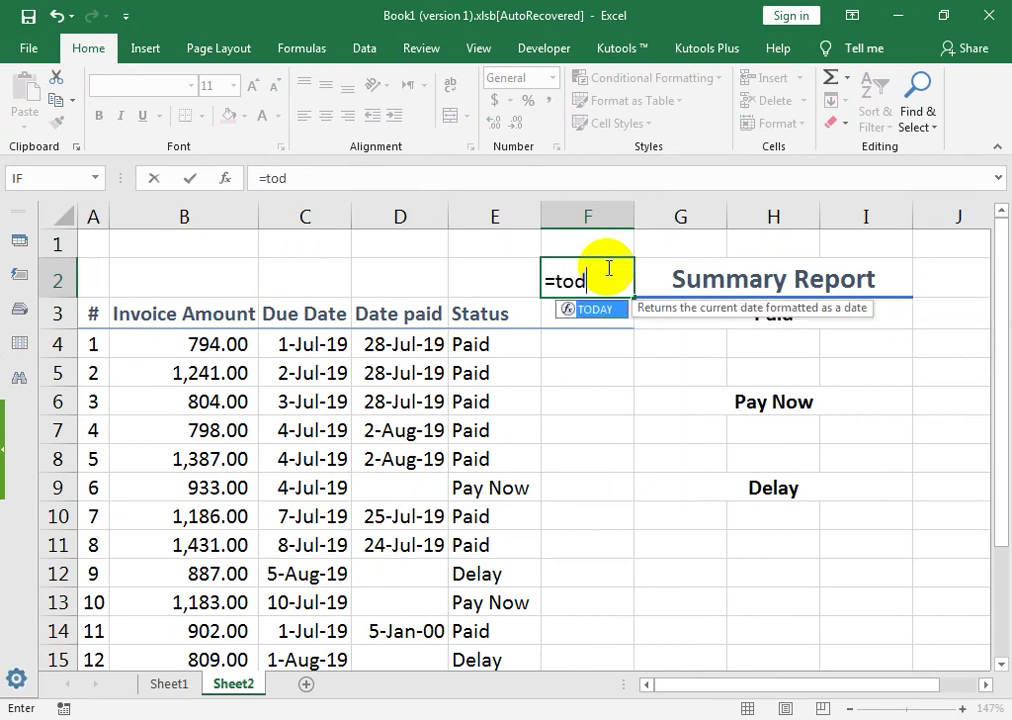
{"action": "type", "text": "ad"}
{"action": "key", "text": "BackSpace"}
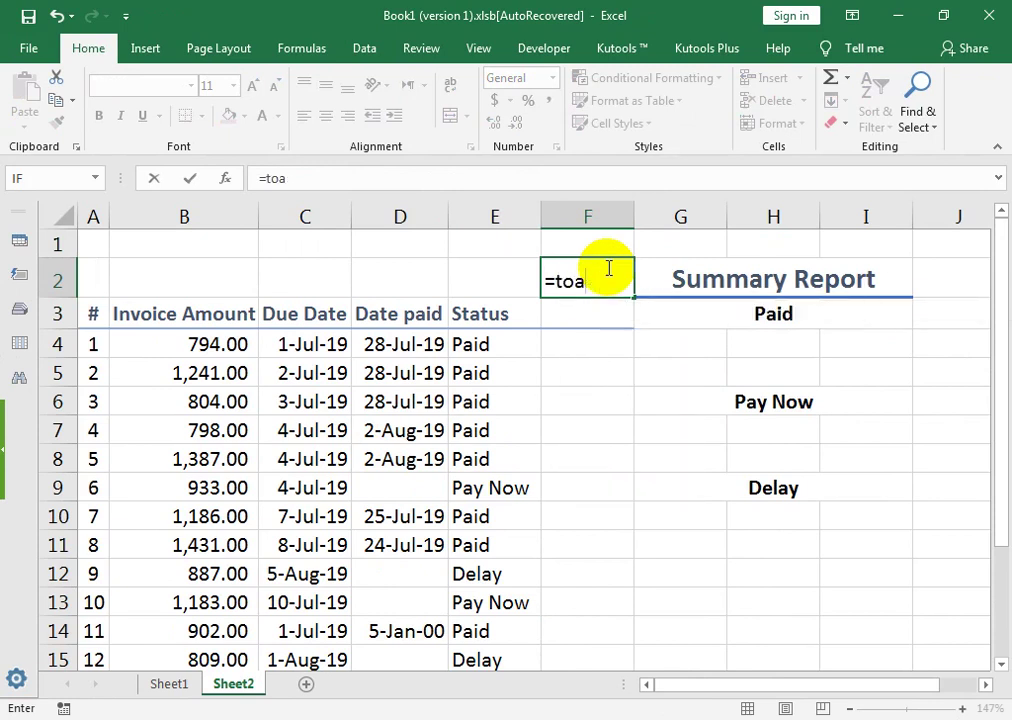
{"action": "key", "text": "BackSpace"}
{"action": "type", "text": "day"}
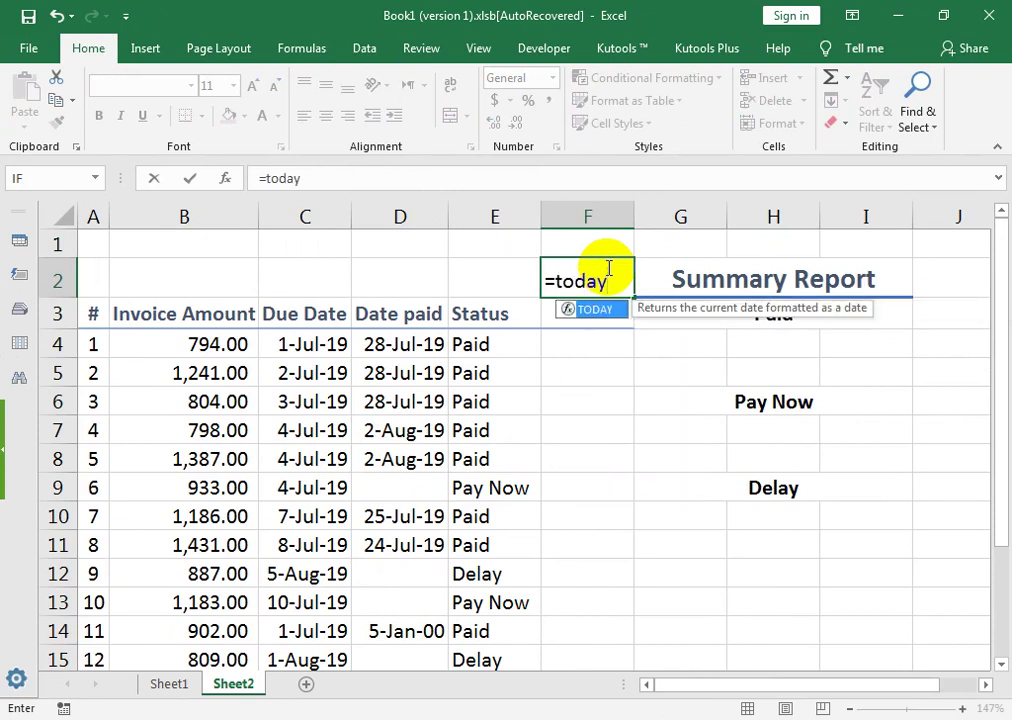
{"action": "type", "text": "("}
{"action": "key", "text": "Return"}
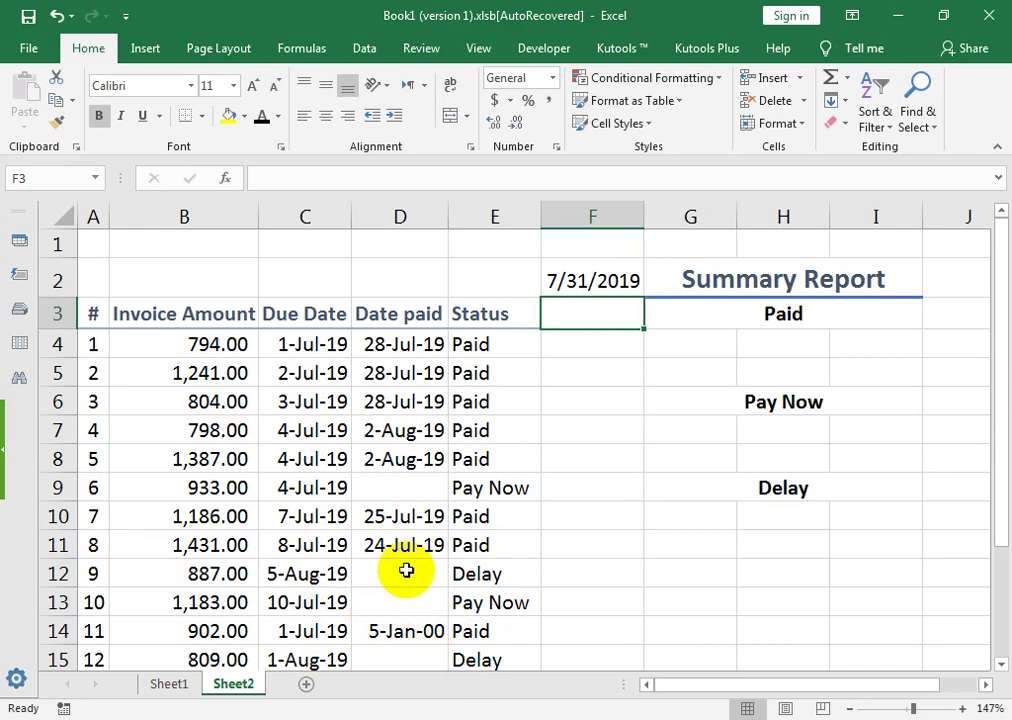
Enter 30-July-19 as invoice 10's paid date in D13.
{"action": "left_click", "coordinate": [420, 600]}
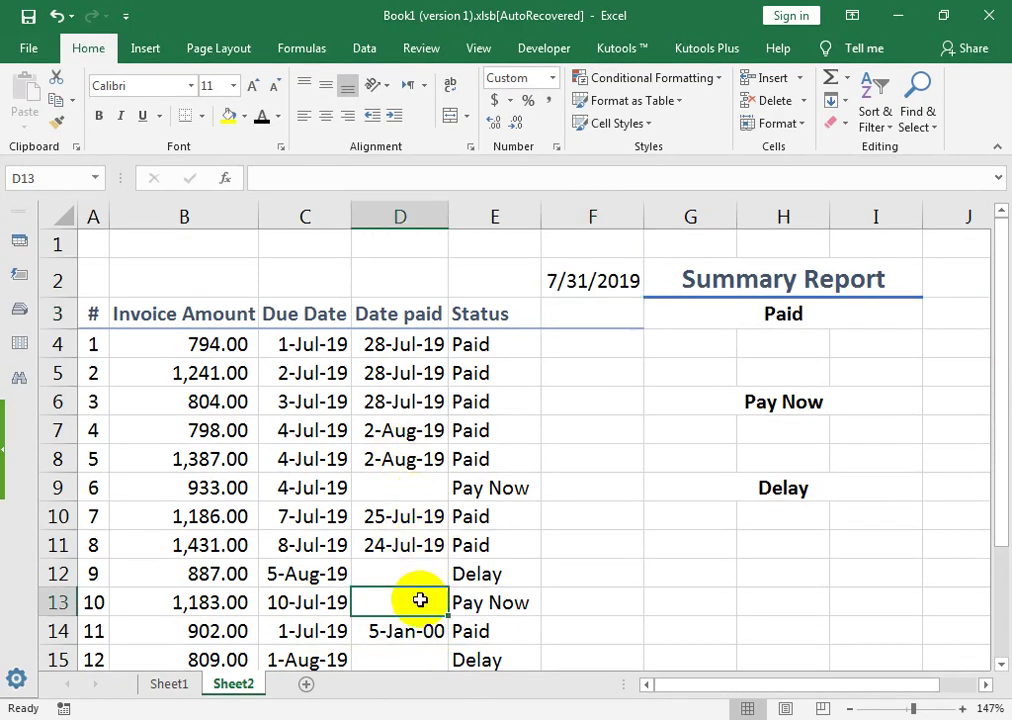
{"action": "type", "text": "30-"}
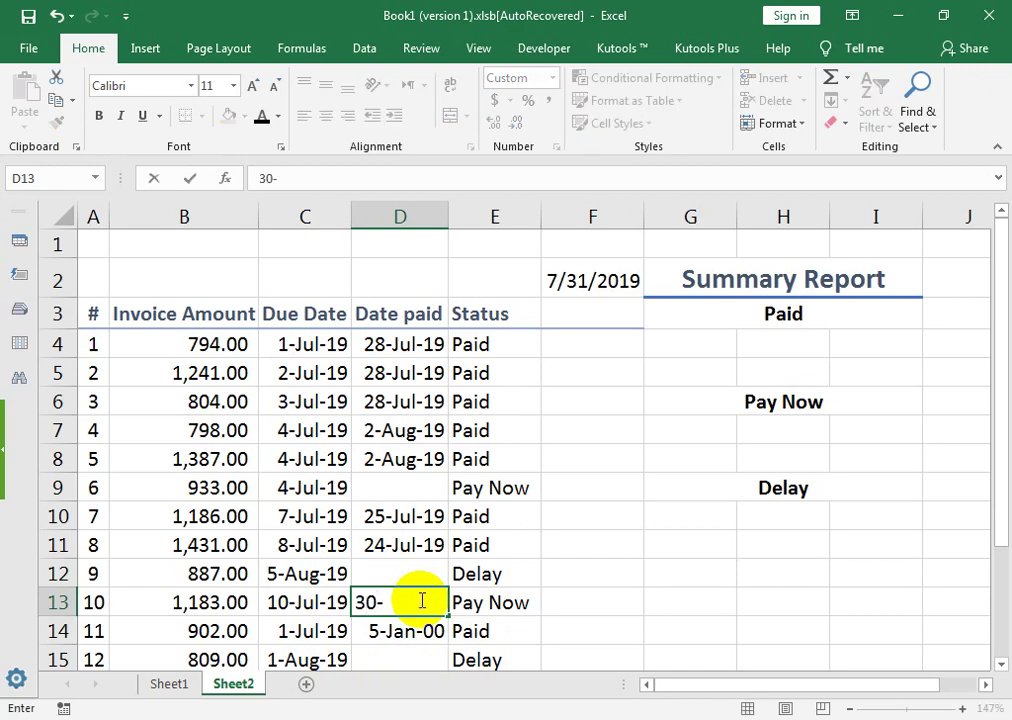
{"action": "type", "text": "july-1"}
{"action": "type", "text": "9"}
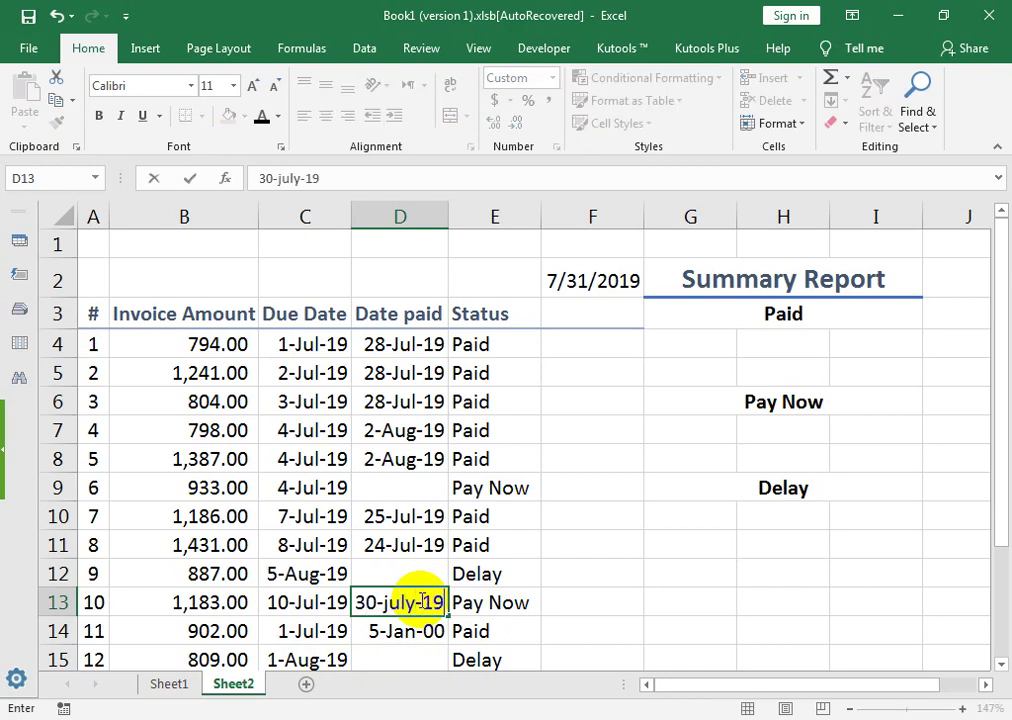
{"action": "key", "text": "Return"}
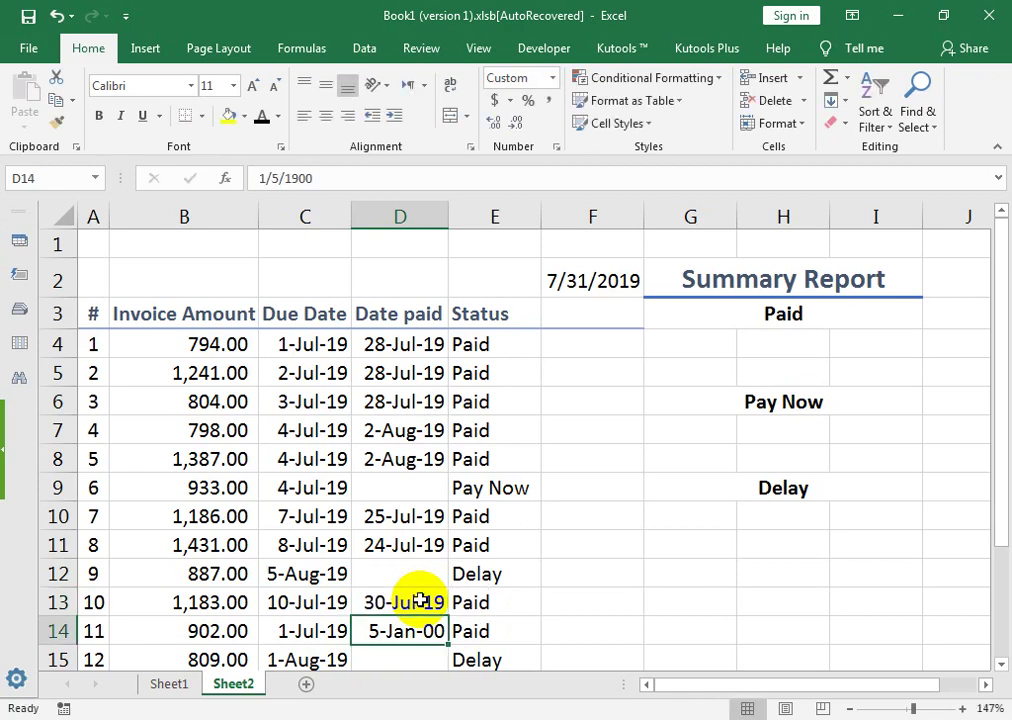
In H4, total the Paid invoices with =SUMIF(E4:E15,G3,B4:B15), giving 9726.
{"action": "left_click", "coordinate": [755, 347]}
{"action": "type", "text": "su"}
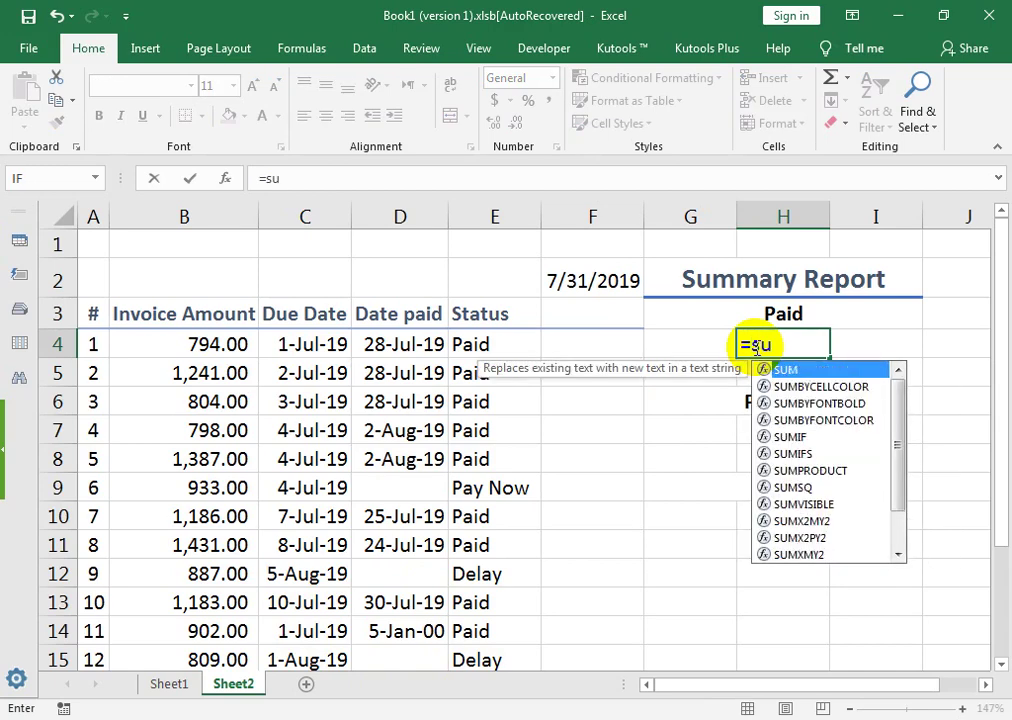
{"action": "type", "text": "mif("}
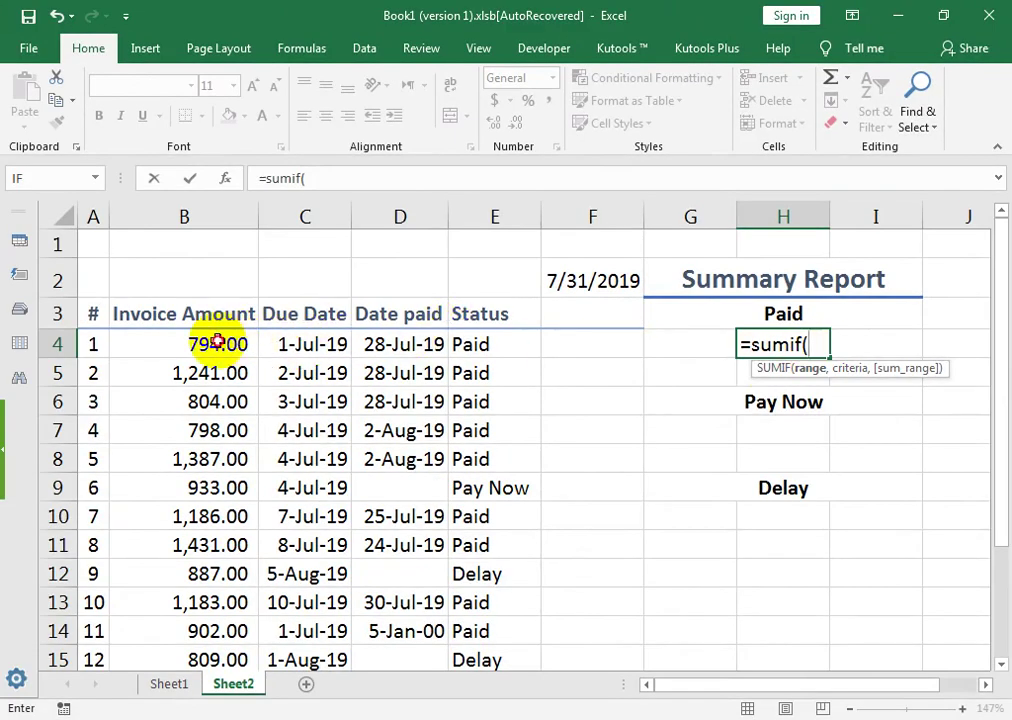
{"action": "left_click_drag", "start_coordinate": [217, 342], "coordinate": [207, 531]}
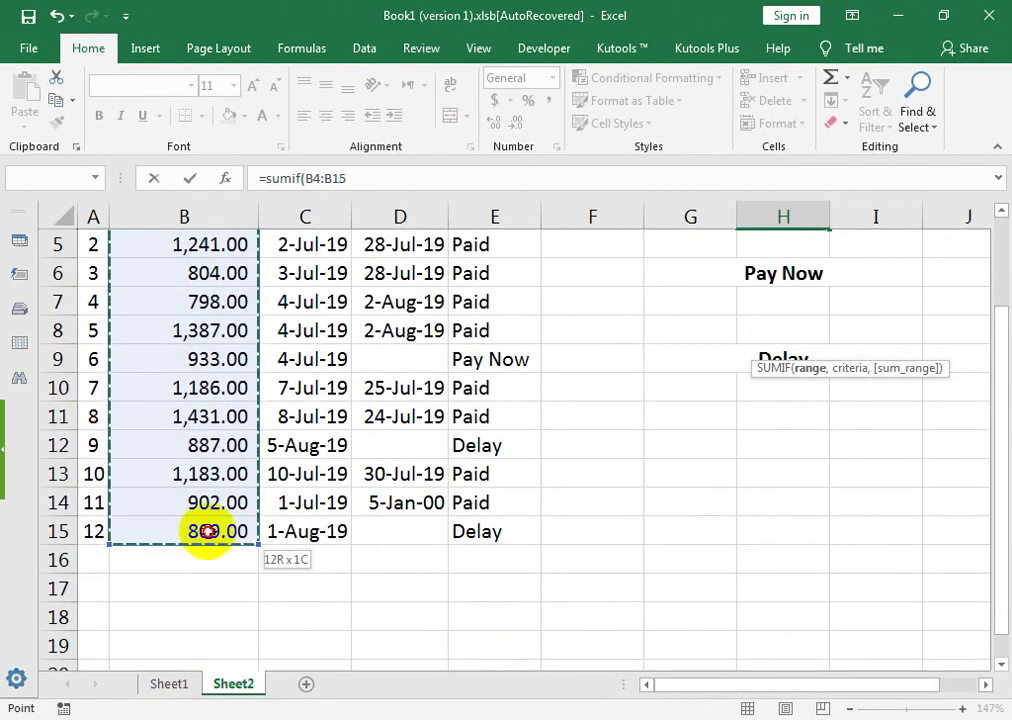
{"action": "type", "text": ","}
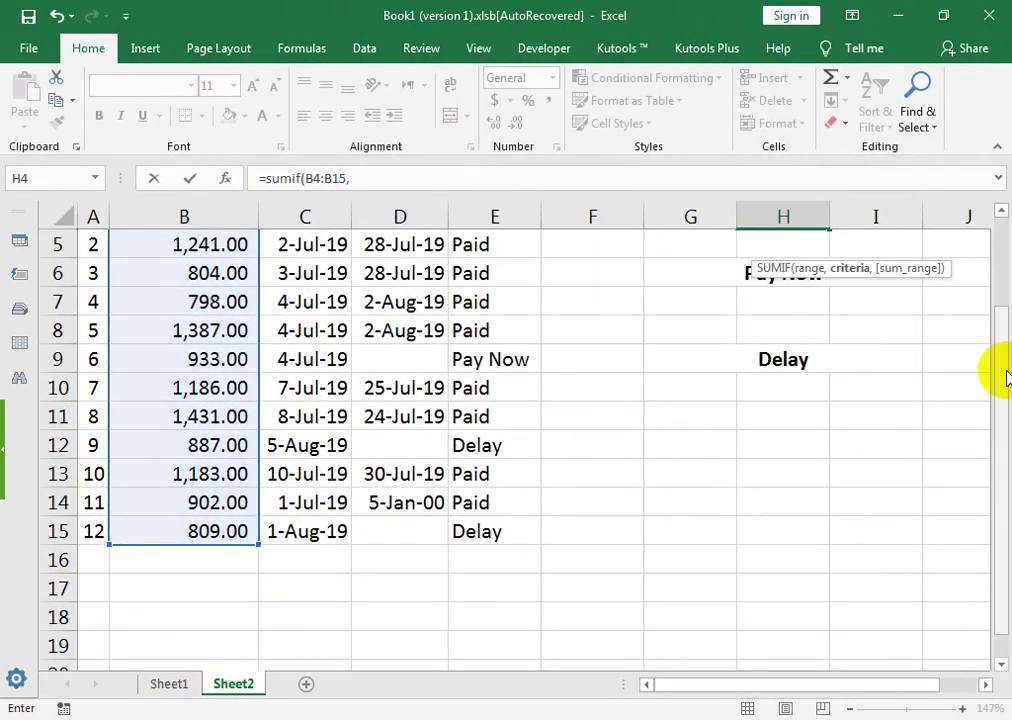
{"action": "left_click_drag", "start_coordinate": [1005, 375], "coordinate": [1005, 199]}
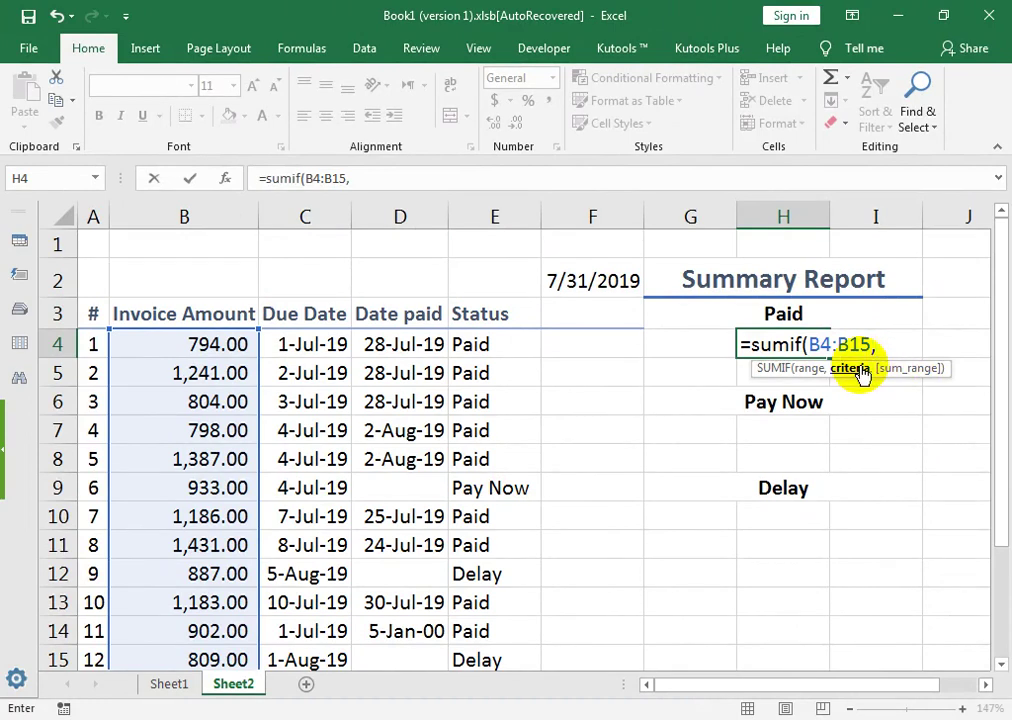
{"action": "left_click", "coordinate": [807, 308]}
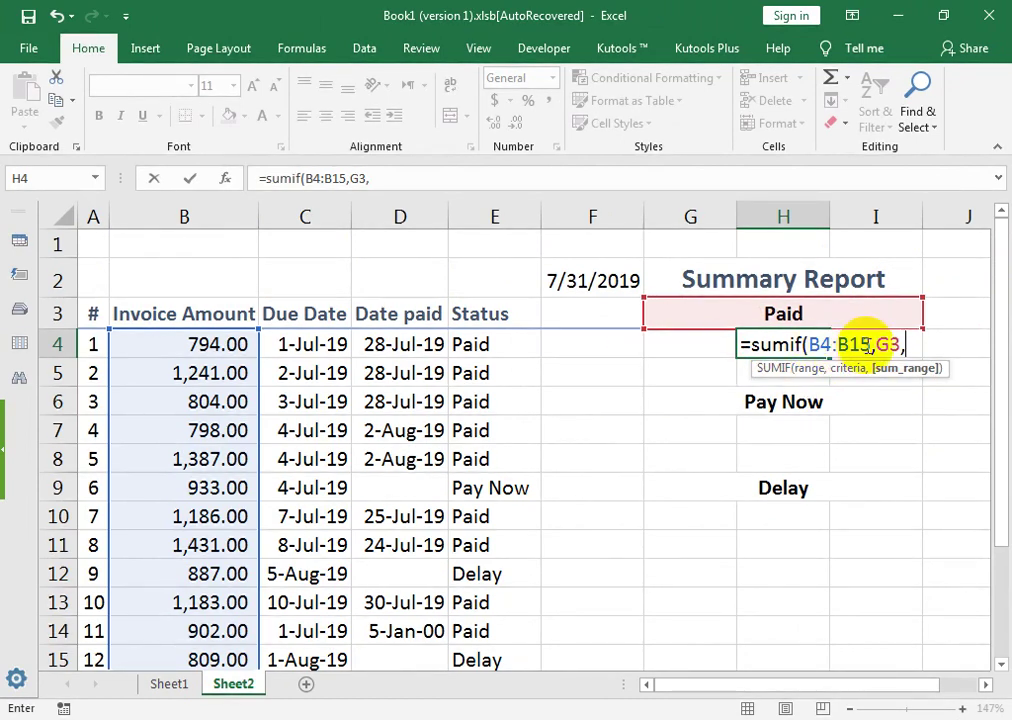
{"action": "mouse_move", "coordinate": [492, 345]}
{"action": "left_mouse_down"}
{"action": "mouse_move", "coordinate": [487, 660]}
{"action": "mouse_move", "coordinate": [463, 598]}
{"action": "left_mouse_up"}
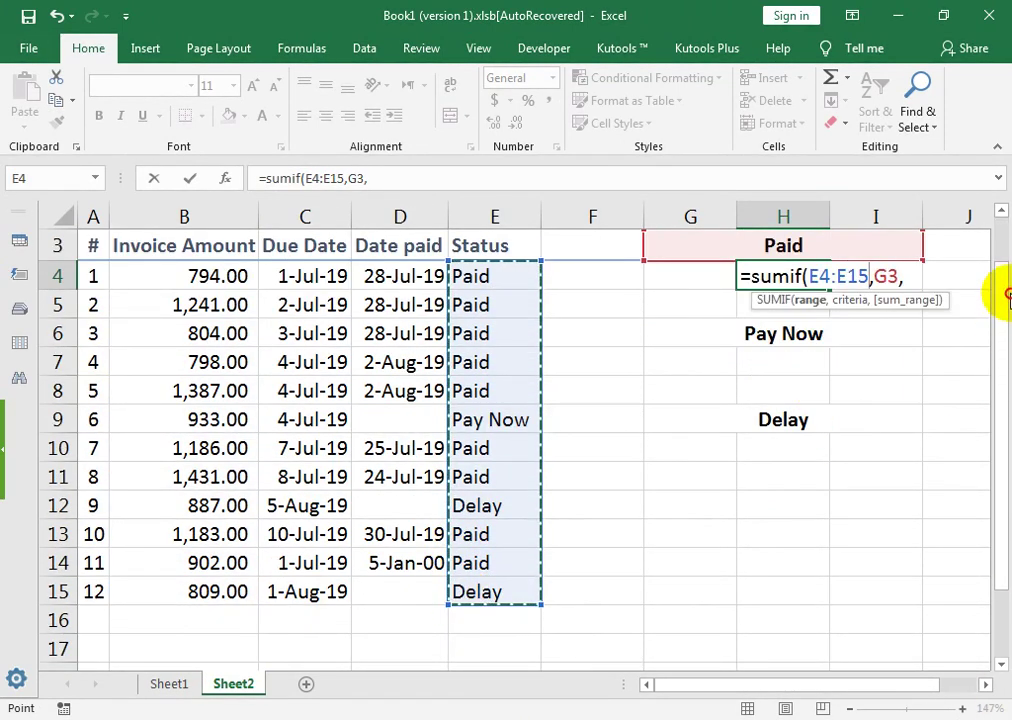
{"action": "left_click_drag", "start_coordinate": [1000, 284], "coordinate": [996, 196]}
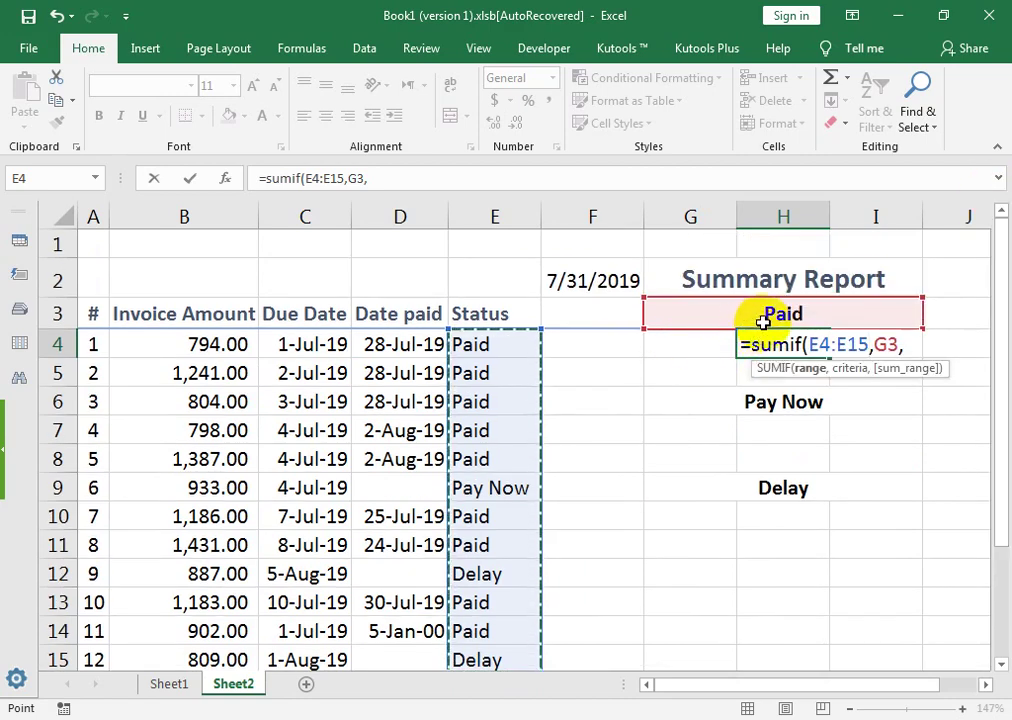
{"action": "left_click", "coordinate": [892, 342]}
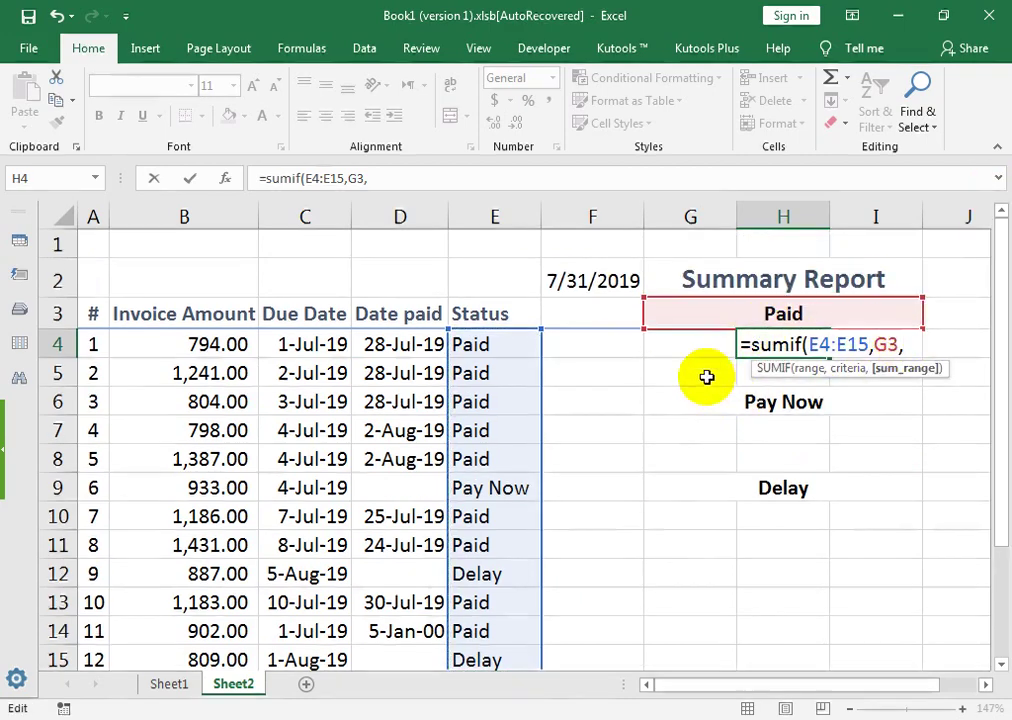
{"action": "left_click_drag", "start_coordinate": [228, 344], "coordinate": [236, 578]}
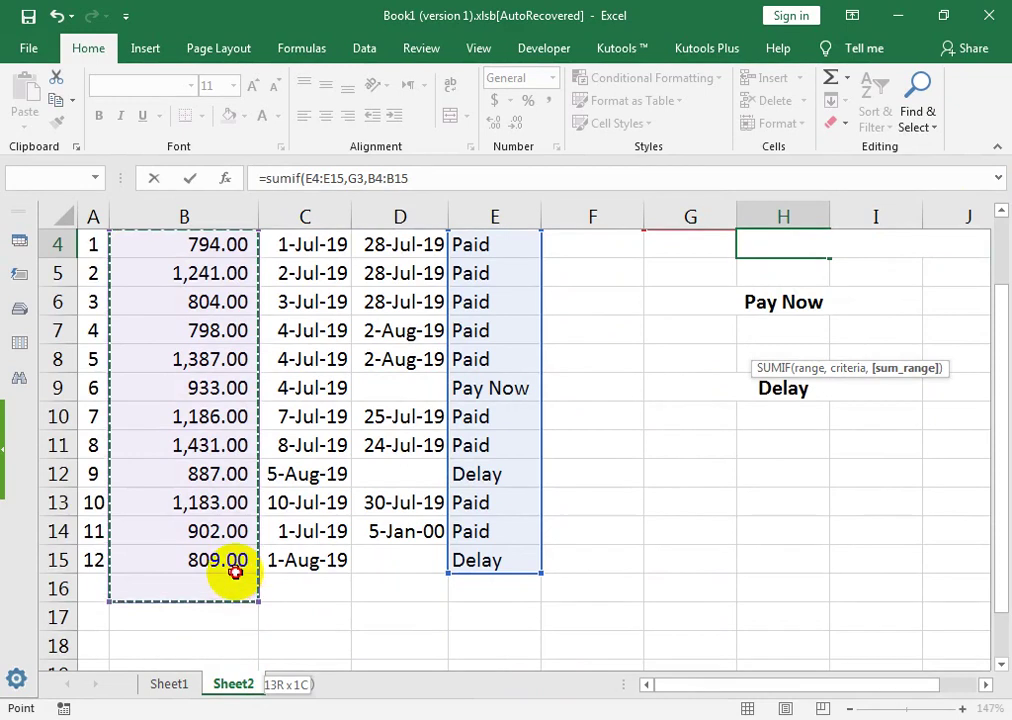
{"action": "key", "text": "Return"}
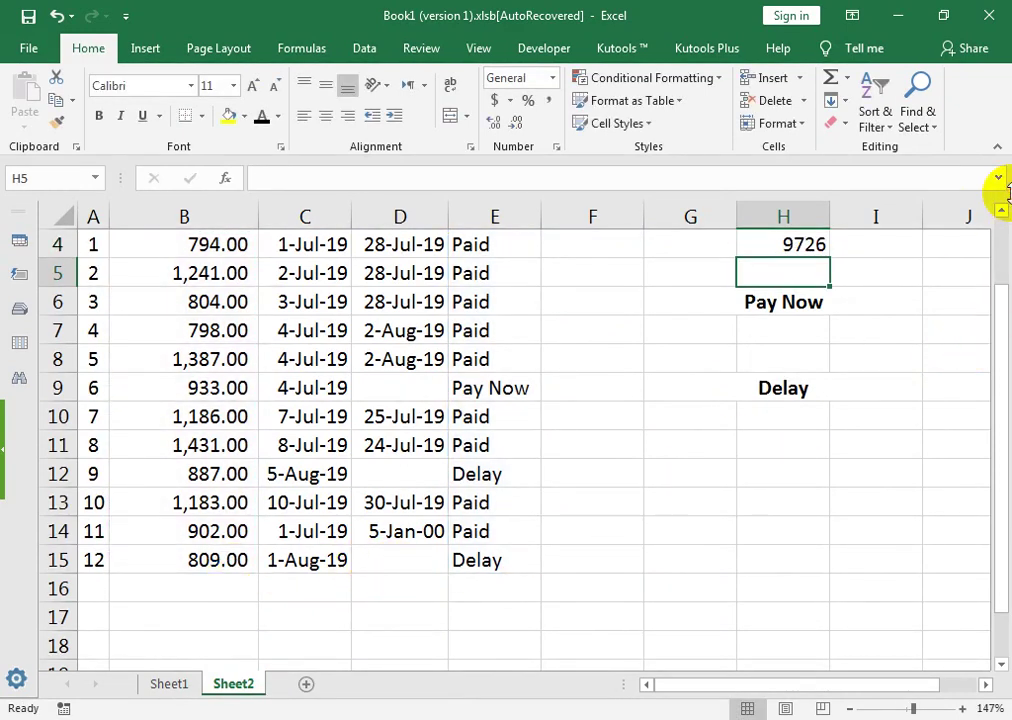
In H7, total the Pay Now invoices with =SUMIF(E4:E15,G6,B4:B15), giving 933.
{"action": "left_click_drag", "start_coordinate": [1001, 289], "coordinate": [994, 203]}
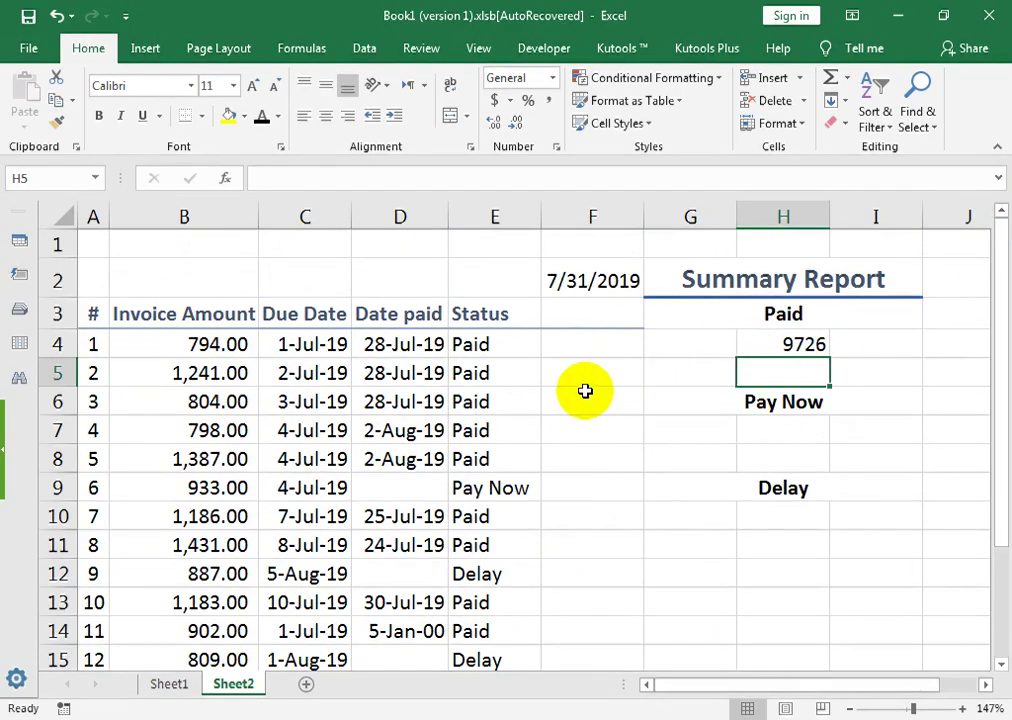
{"action": "left_click", "coordinate": [750, 419]}
{"action": "type", "text": "=s"}
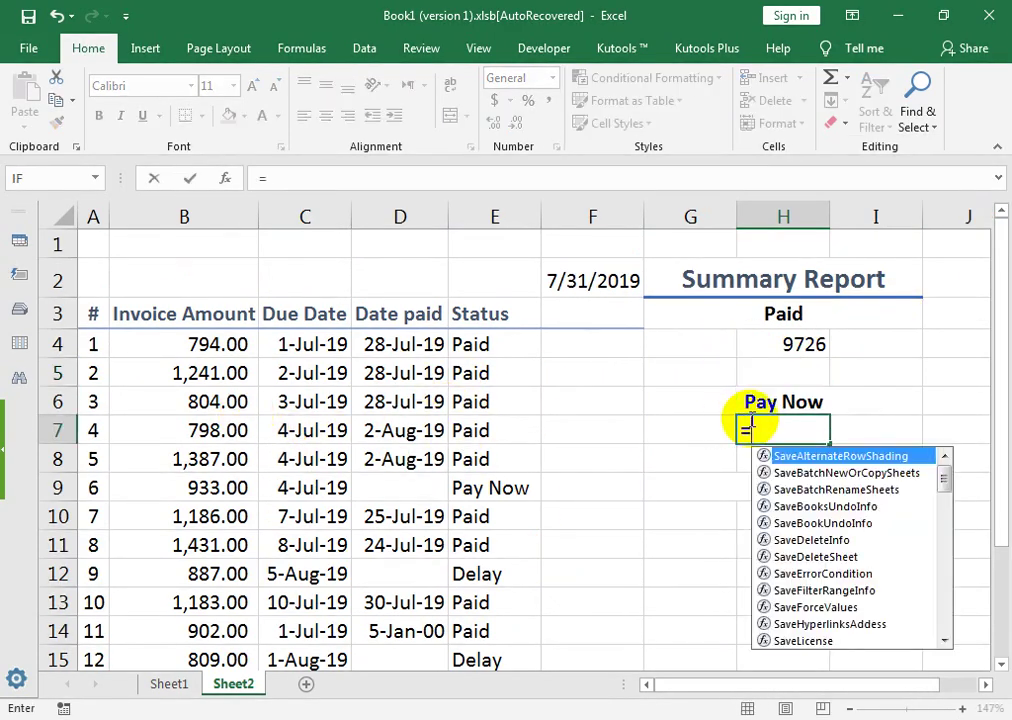
{"action": "type", "text": "umif("}
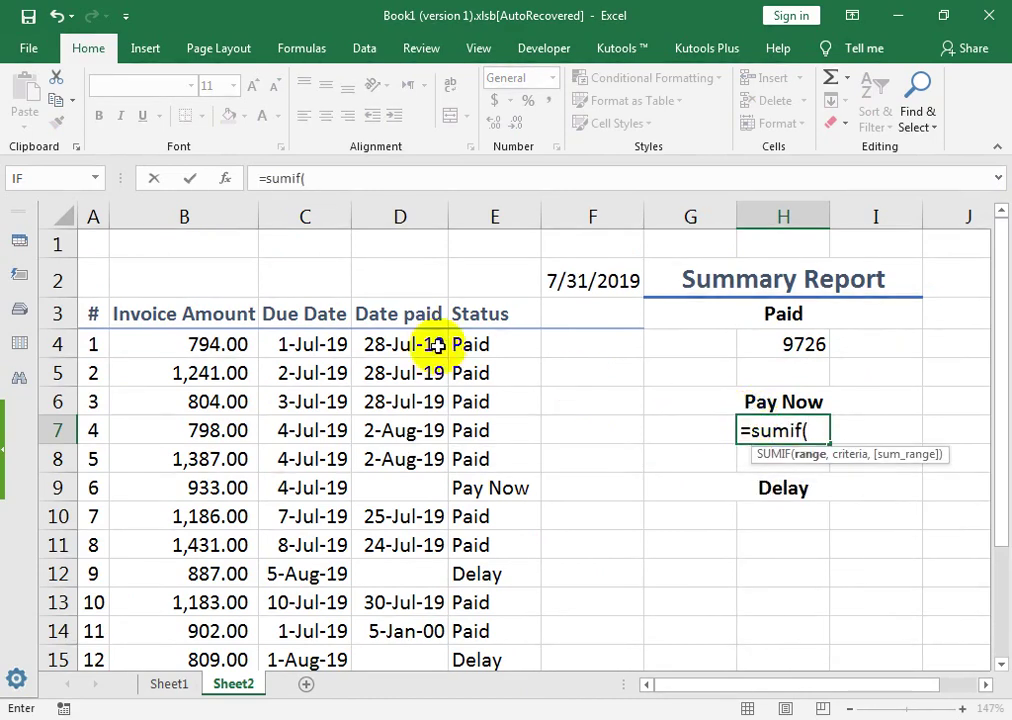
{"action": "left_click_drag", "start_coordinate": [460, 343], "coordinate": [510, 578]}
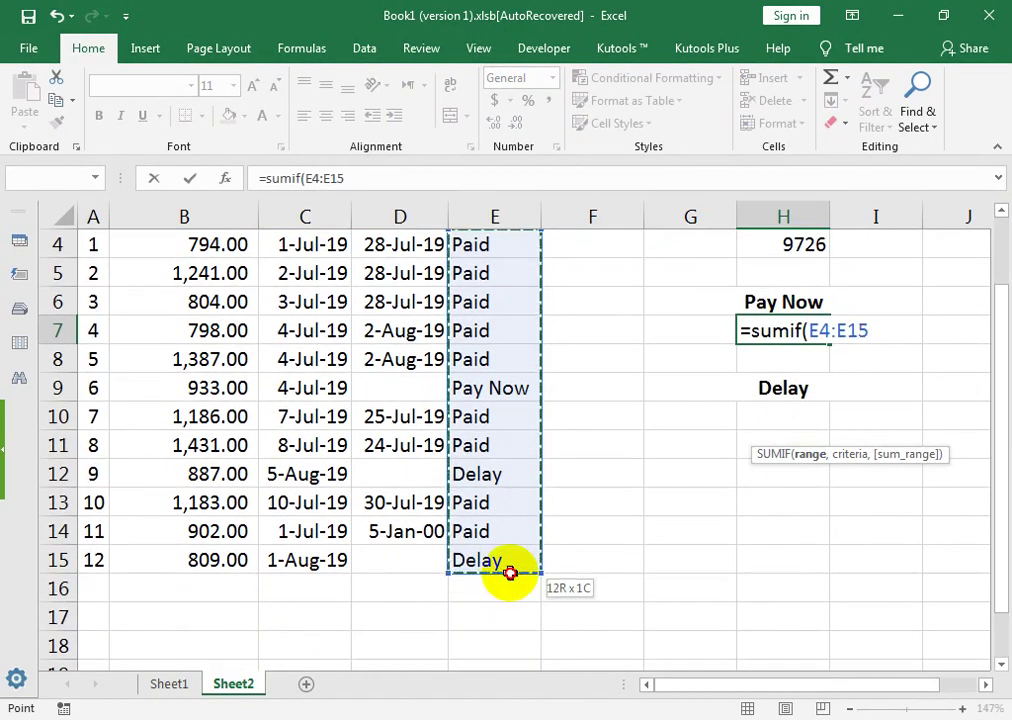
{"action": "type", "text": ","}
{"action": "left_click", "coordinate": [741, 302]}
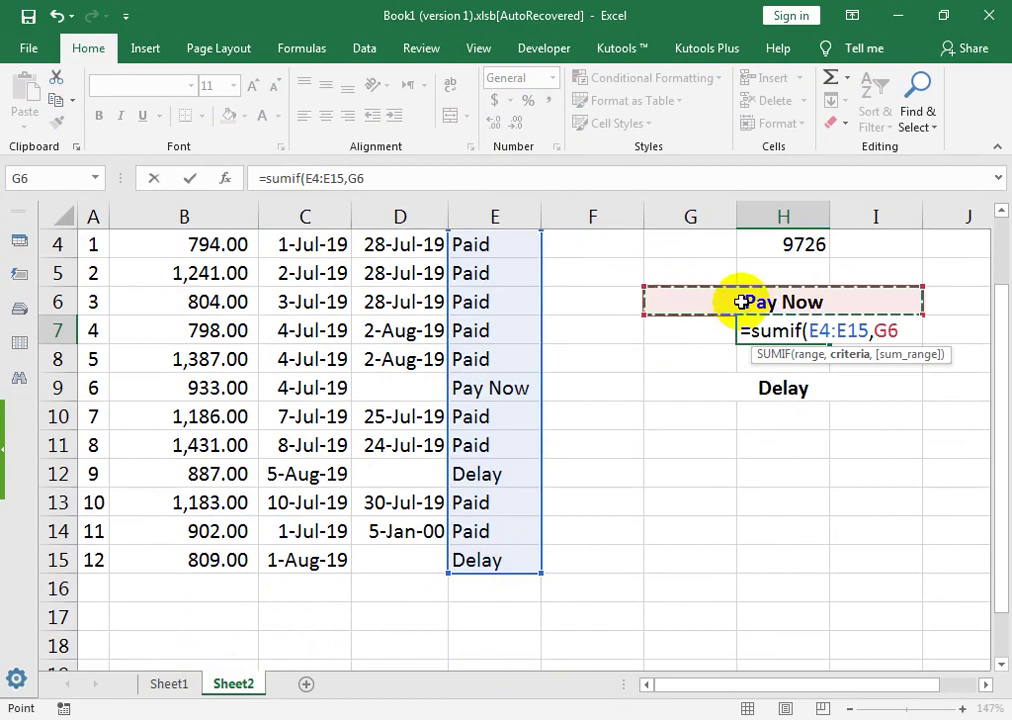
{"action": "type", "text": ","}
{"action": "mouse_move", "coordinate": [178, 242]}
{"action": "left_mouse_down"}
{"action": "mouse_move", "coordinate": [147, 591]}
{"action": "mouse_move", "coordinate": [151, 555]}
{"action": "left_mouse_up"}
{"action": "type", "text": ")"}
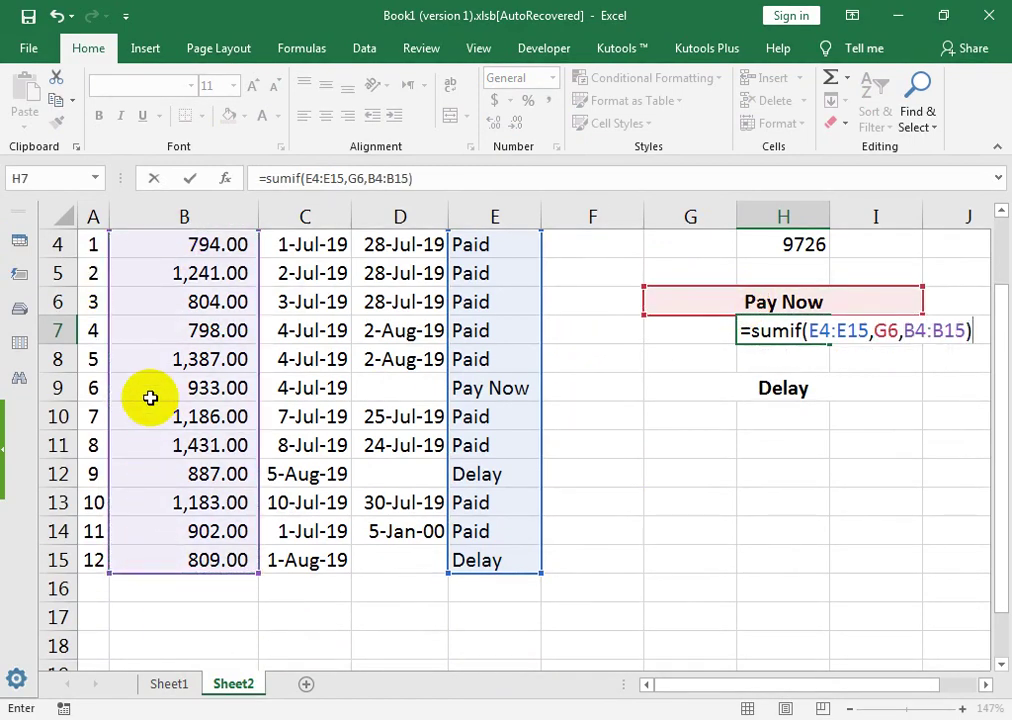
{"action": "key", "text": "Return"}
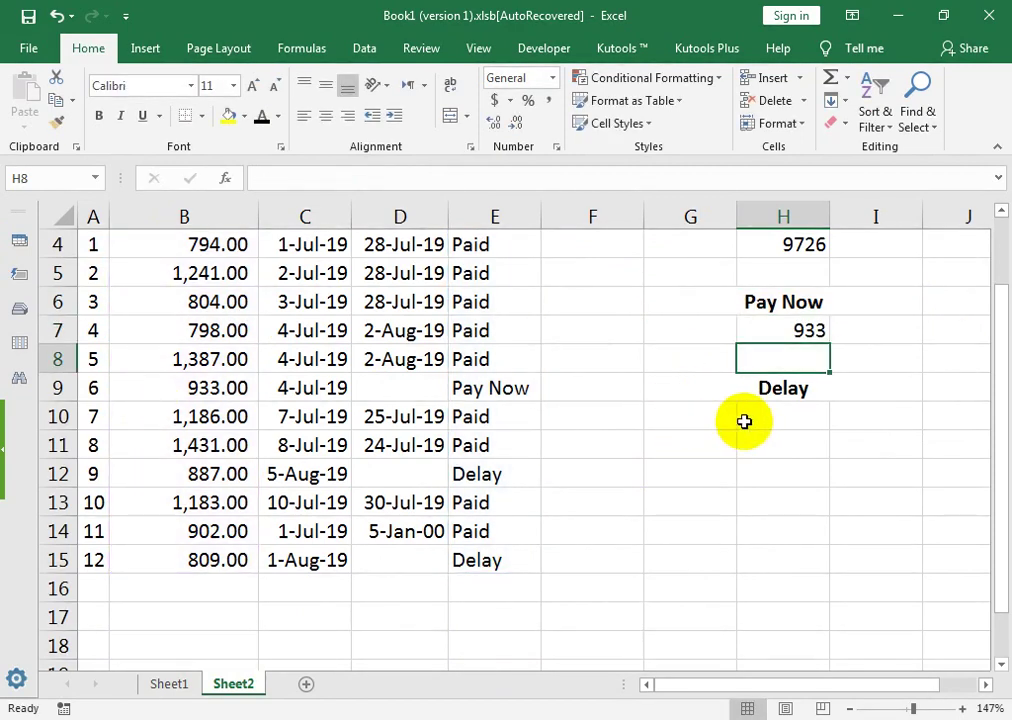
{"action": "left_click", "coordinate": [778, 420]}
In H10, total the Delay invoices with =SUMIF(E4:E15,G9,B4:B15), giving 1696.
{"action": "type", "text": "sumif("}
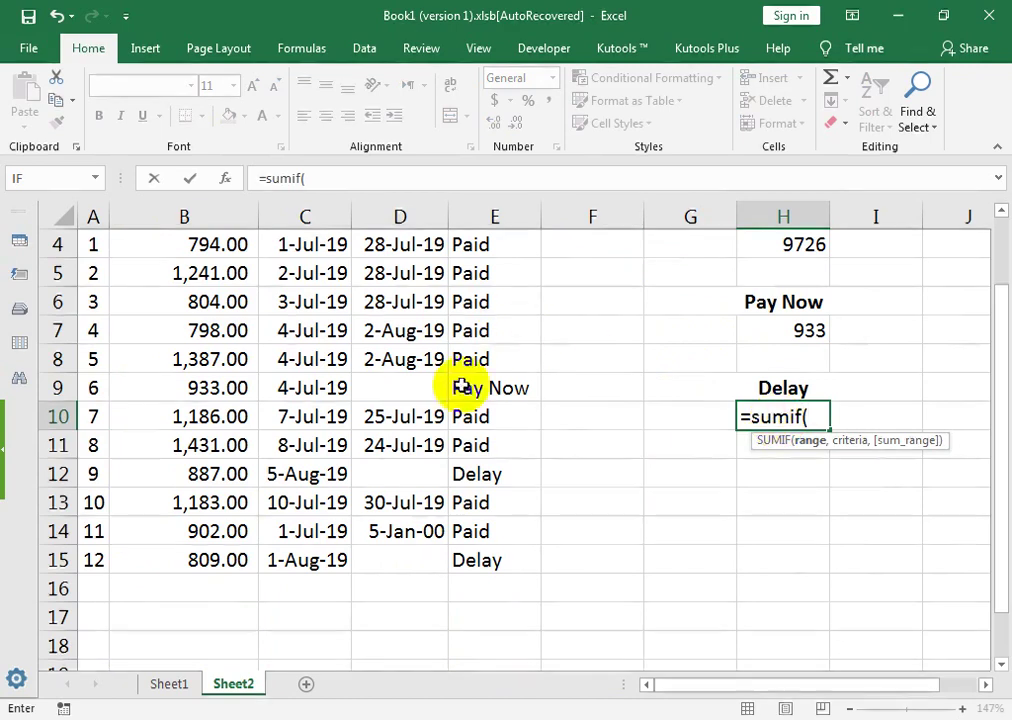
{"action": "mouse_move", "coordinate": [486, 562]}
{"action": "left_mouse_down"}
{"action": "mouse_move", "coordinate": [489, 264]}
{"action": "mouse_move", "coordinate": [492, 340]}
{"action": "left_mouse_up"}
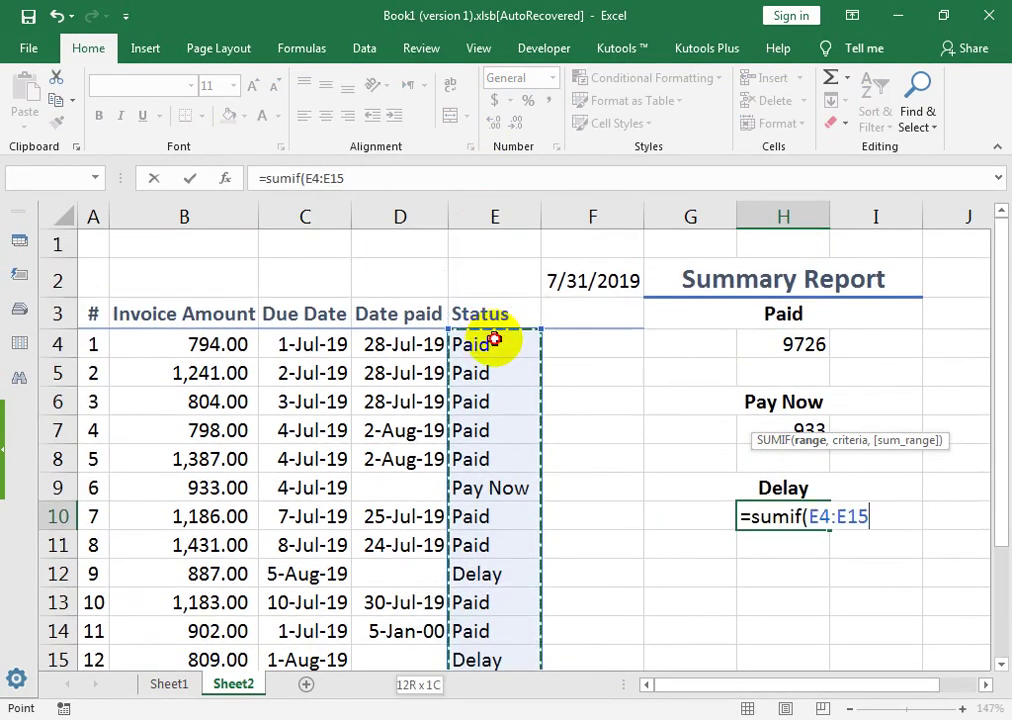
{"action": "type", "text": ","}
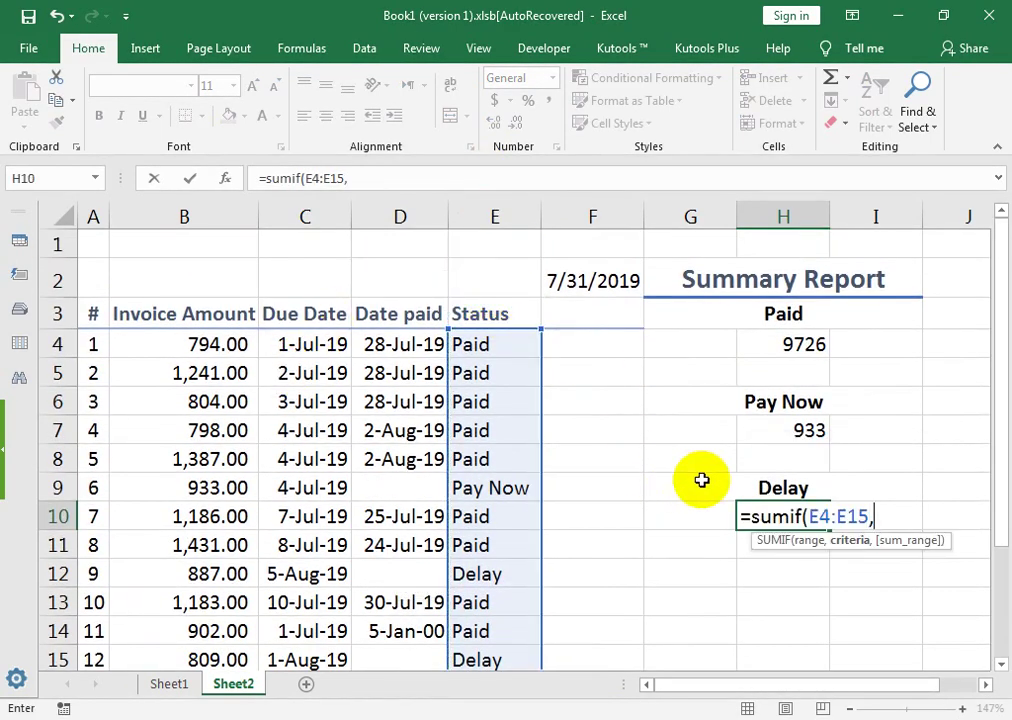
{"action": "left_click", "coordinate": [703, 481]}
{"action": "type", "text": ","}
{"action": "left_click_drag", "start_coordinate": [208, 350], "coordinate": [208, 582]}
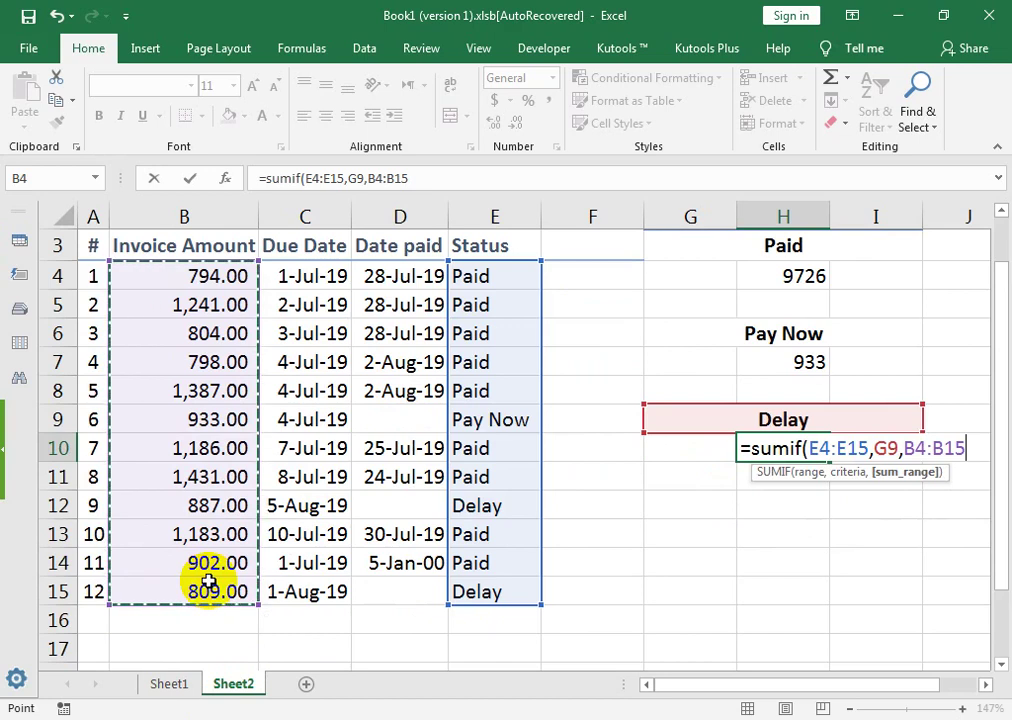
{"action": "type", "text": ")"}
{"action": "key", "text": "Return"}
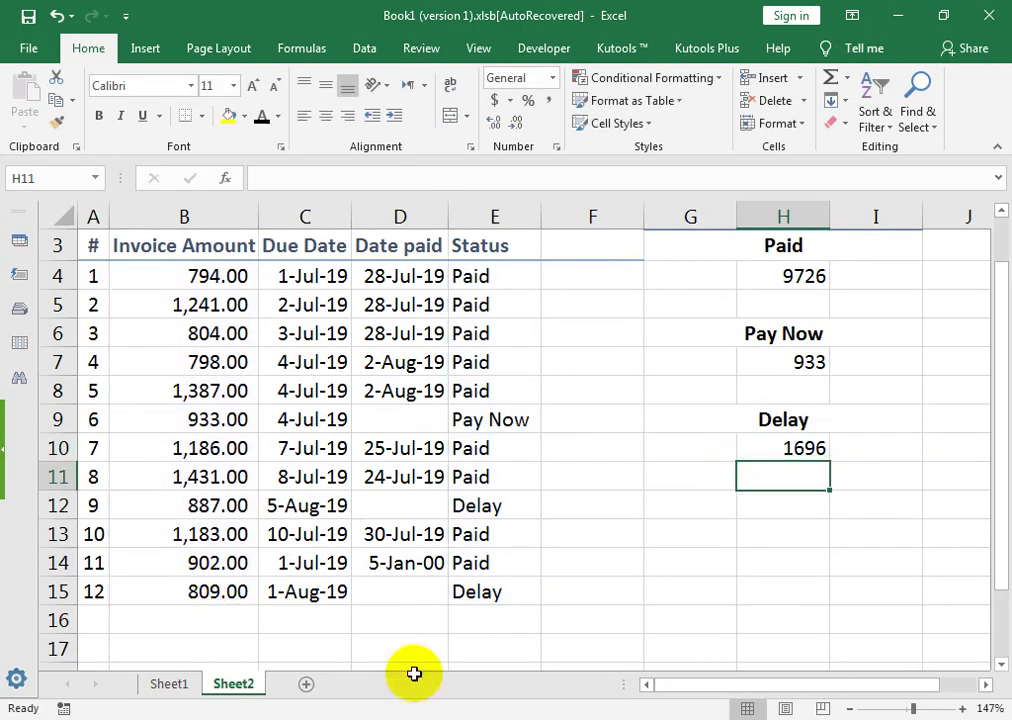
AutoSum the invoice amounts in B16, giving 12,355.00.
{"action": "left_click", "coordinate": [214, 614]}
{"action": "key", "text": "alt+equal"}
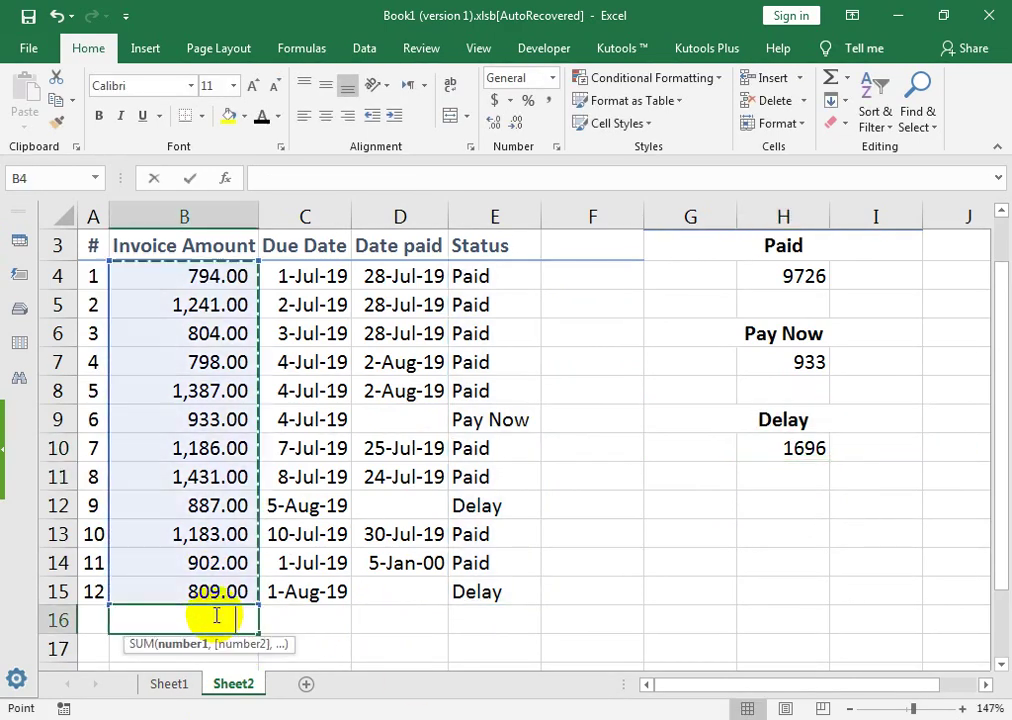
{"action": "key", "text": "Return"}
{"action": "left_click", "coordinate": [214, 614]}
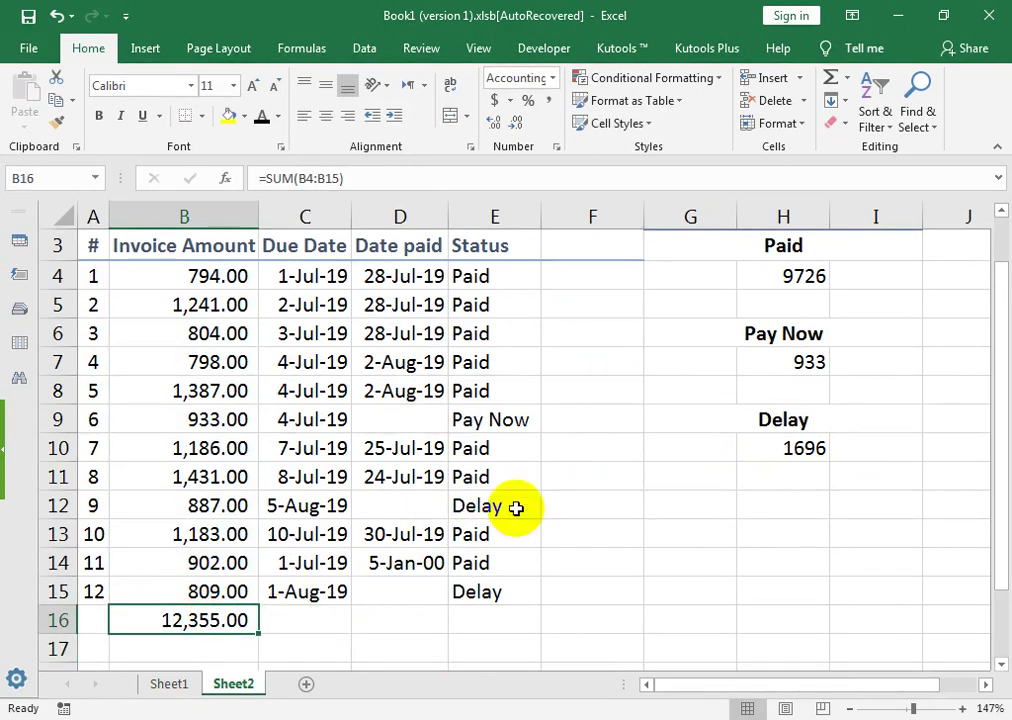
In H12, add the three totals with =H10+H7+H4 and apply Comma Style.
{"action": "left_click", "coordinate": [773, 506]}
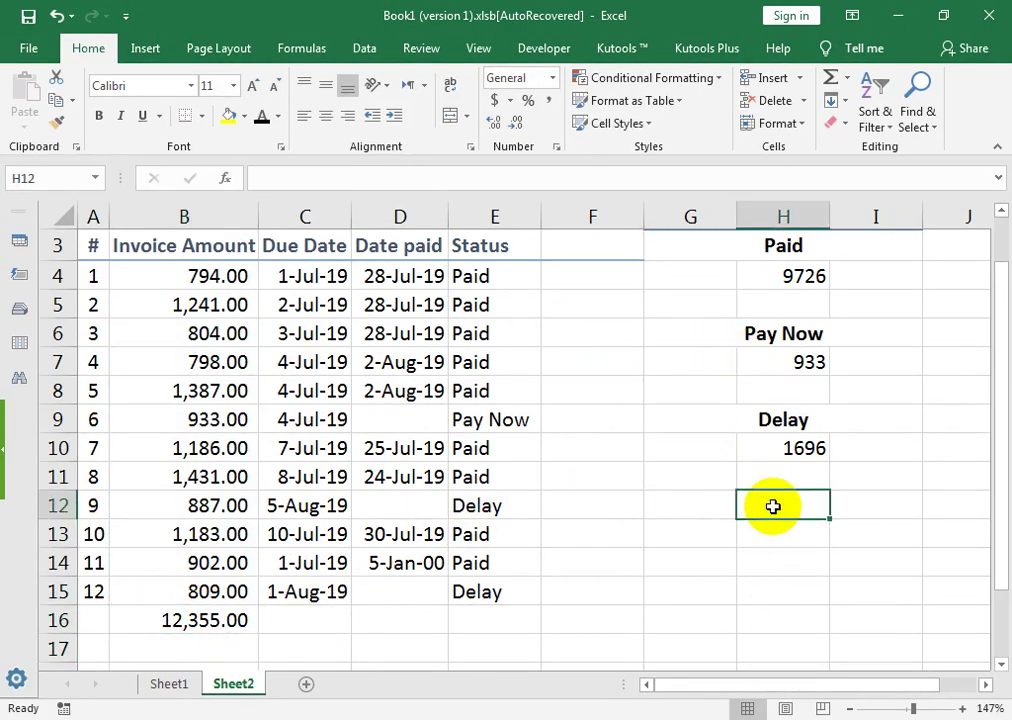
{"action": "type", "text": "="}
{"action": "left_click", "coordinate": [787, 440]}
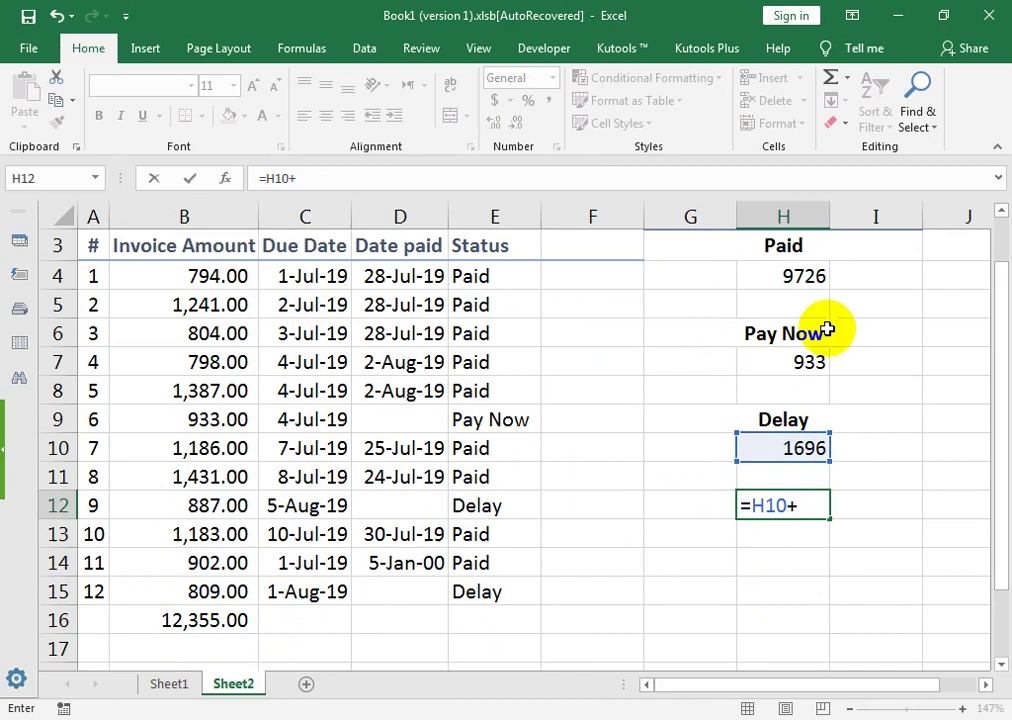
{"action": "left_click", "coordinate": [818, 362]}
{"action": "left_click", "coordinate": [821, 268]}
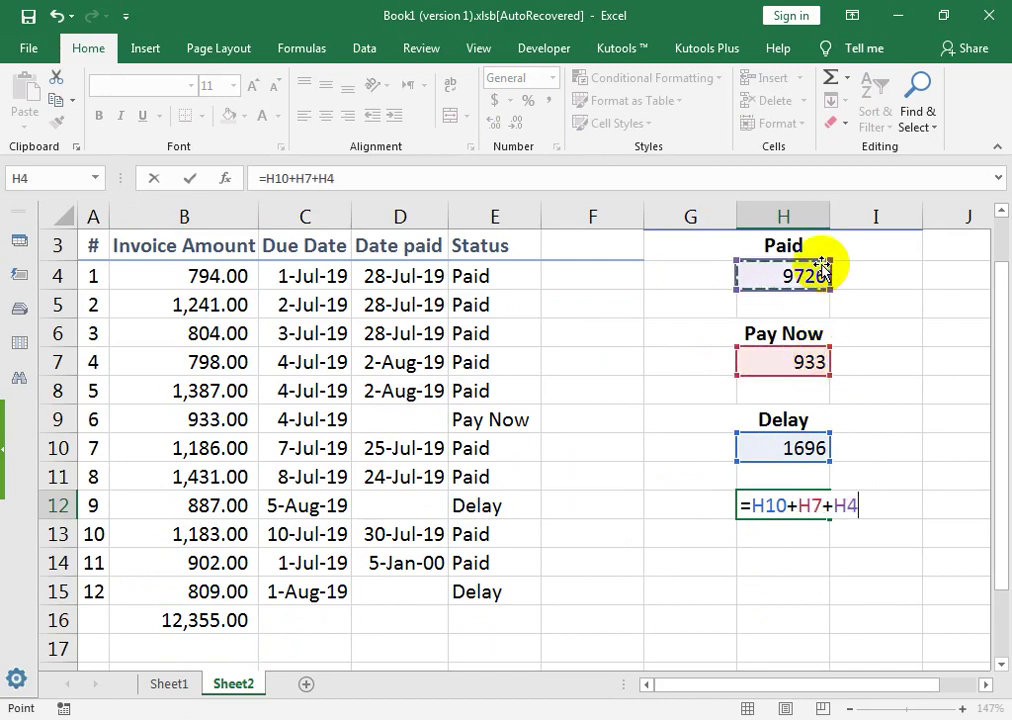
{"action": "key", "text": "Return"}
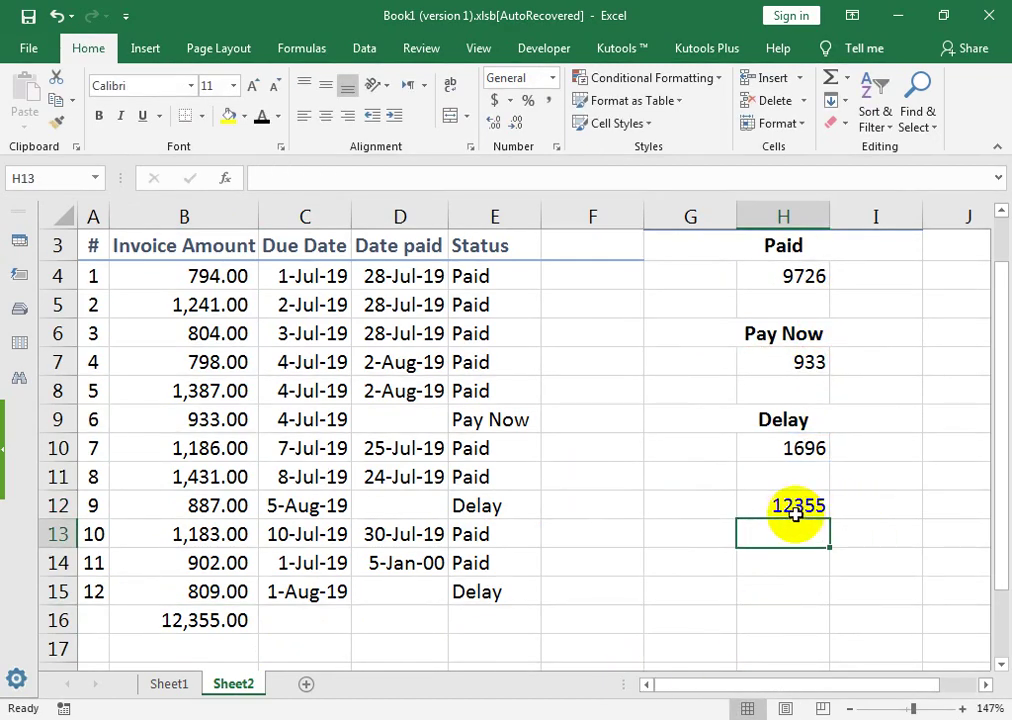
{"action": "left_click", "coordinate": [797, 508]}
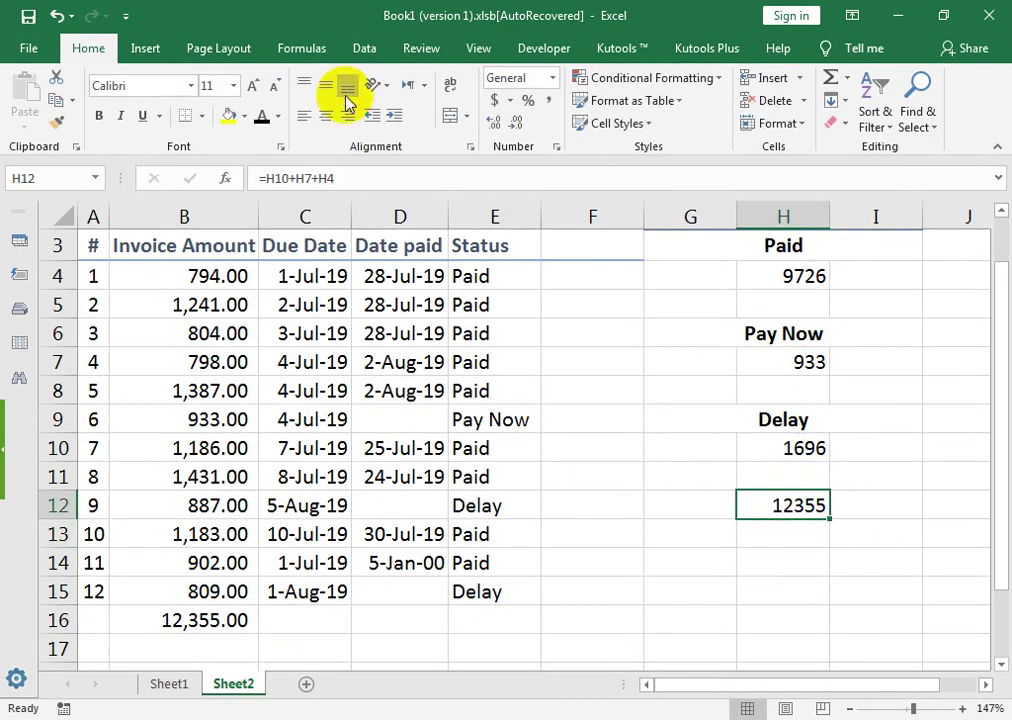
{"action": "left_click", "coordinate": [547, 105]}
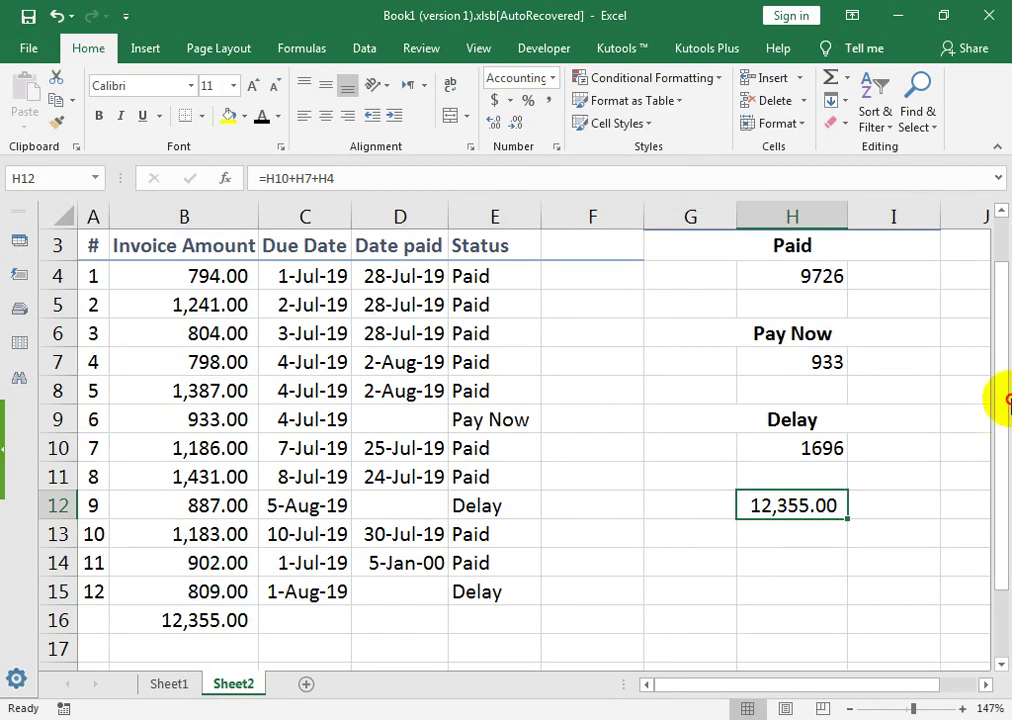
{"action": "left_click_drag", "start_coordinate": [1000, 400], "coordinate": [1000, 372]}
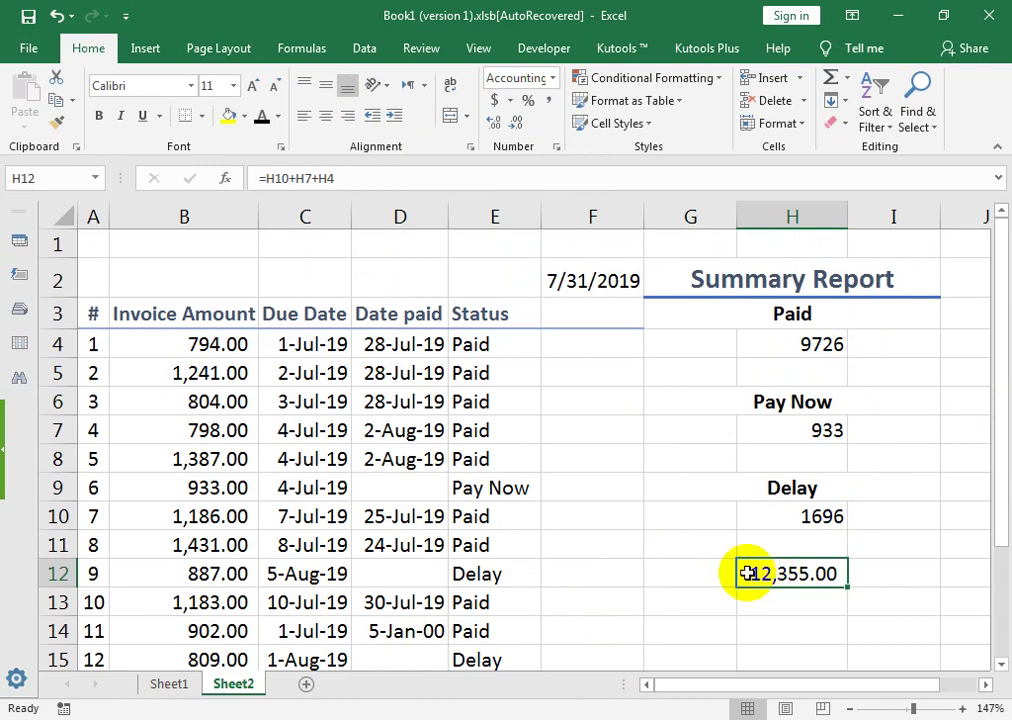
Enter 31-July-19 as invoice 6's paid date in D9, turning its Status to Paid.
{"action": "left_click", "coordinate": [298, 487]}
{"action": "left_click", "coordinate": [404, 487]}
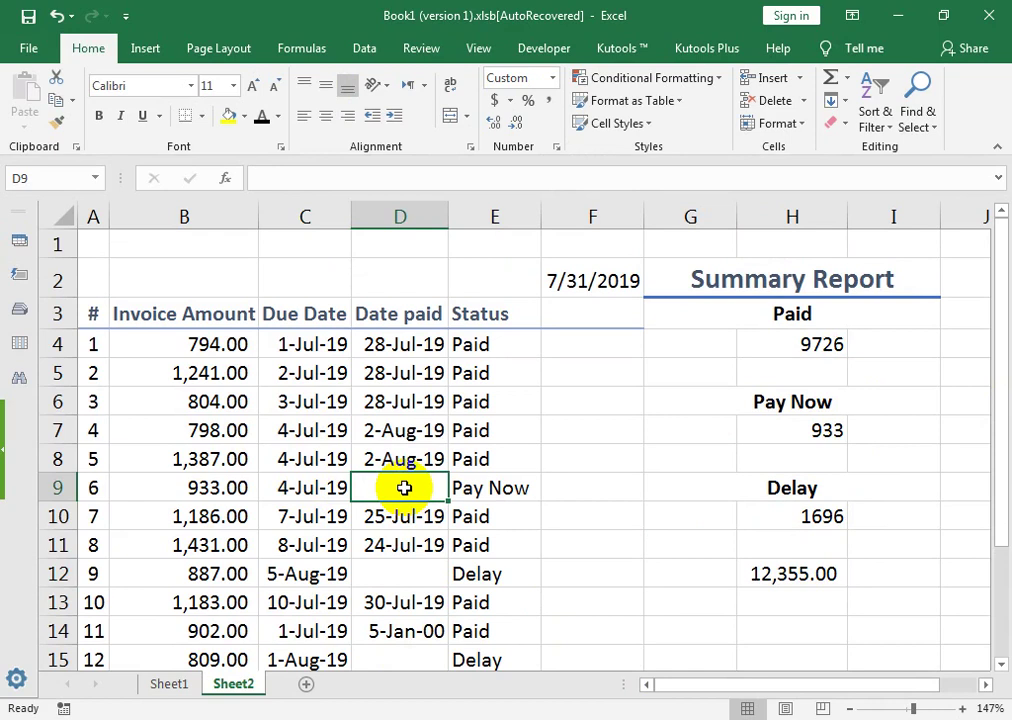
{"action": "type", "text": "31-july-19"}
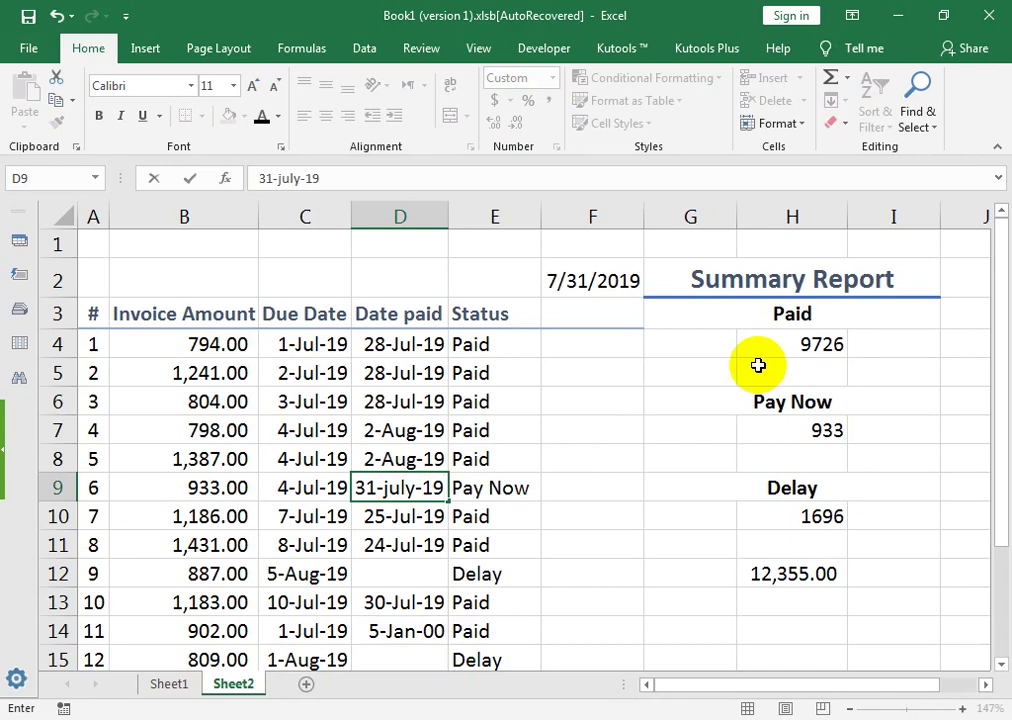
{"action": "key", "text": "Return"}
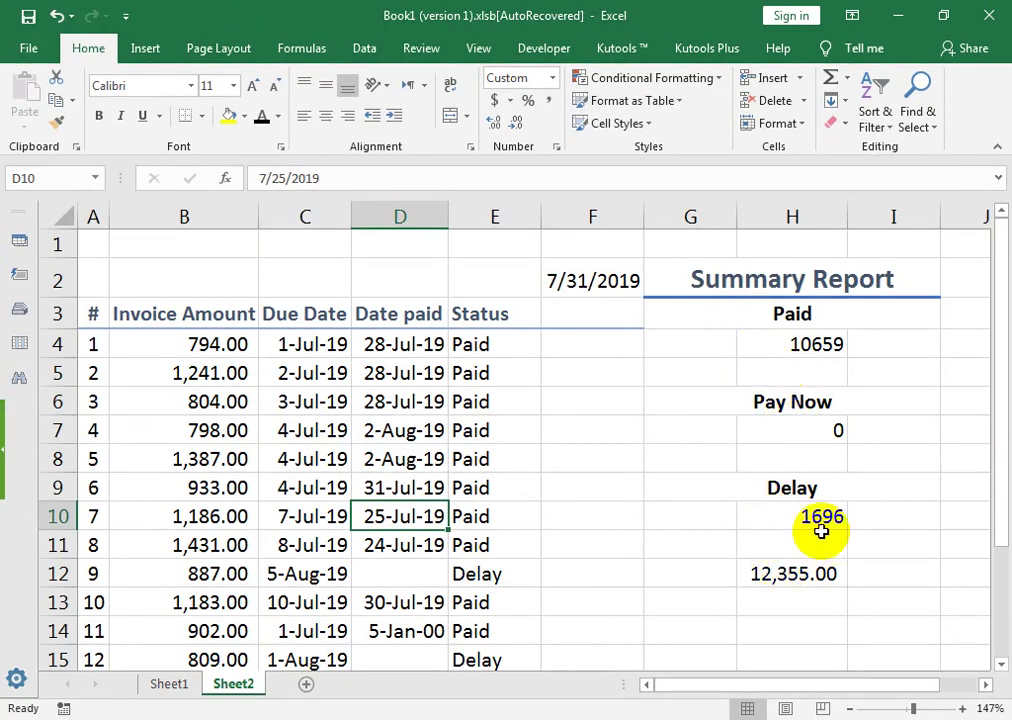
{"action": "left_click", "coordinate": [725, 578]}
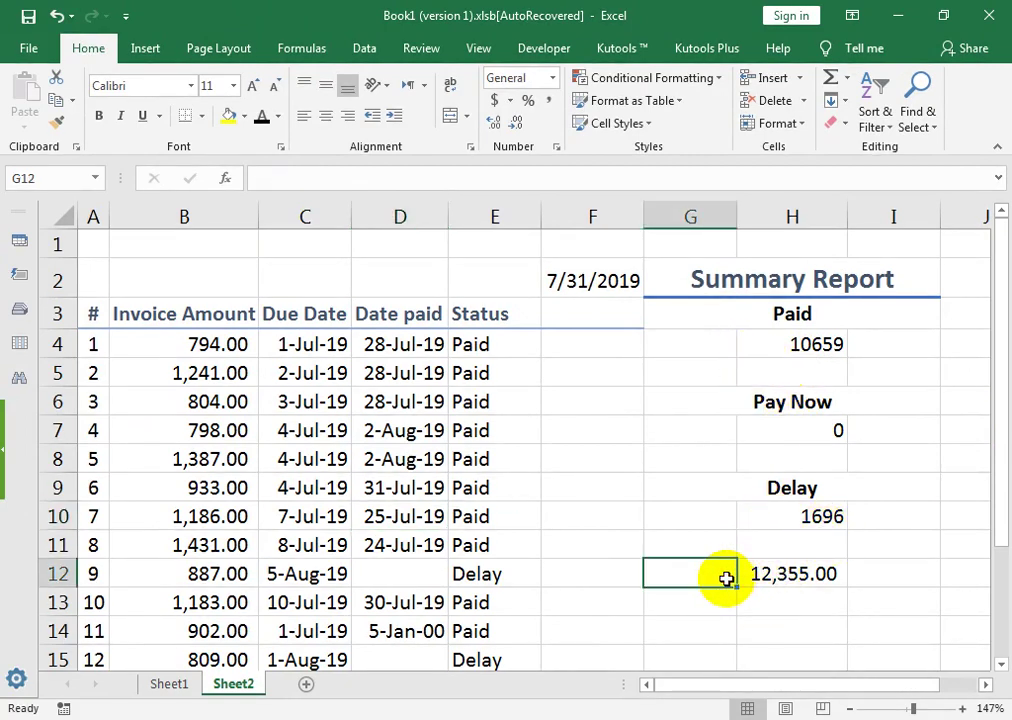
Label the grand total 'Total' in G12.
{"action": "type", "text": "to"}
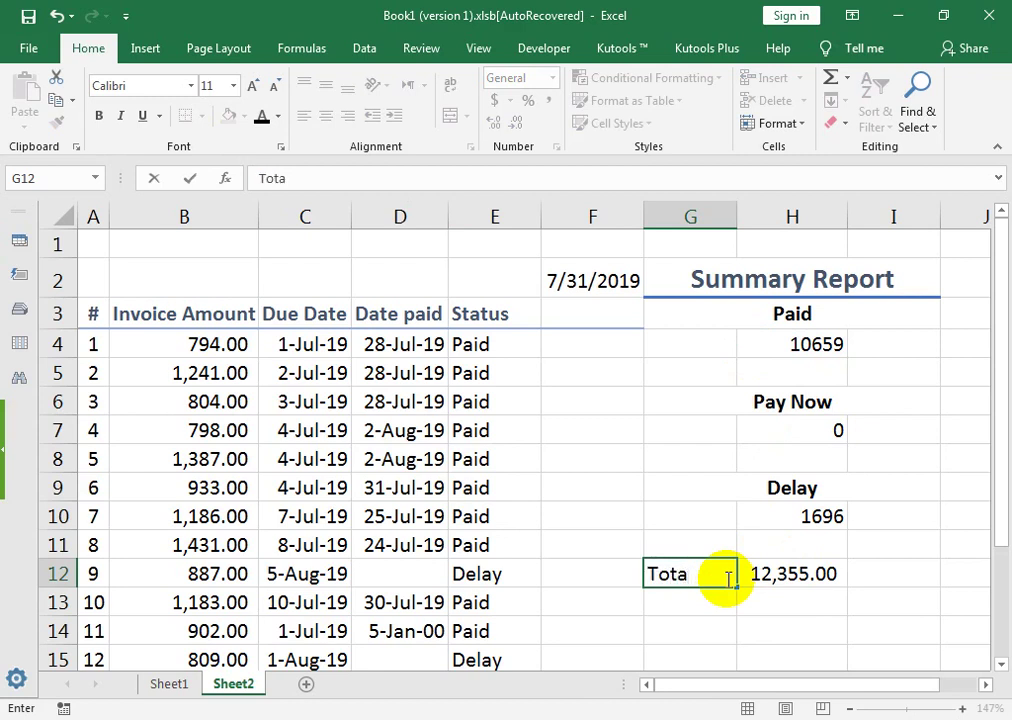
{"action": "left_click", "coordinate": [655, 456]}
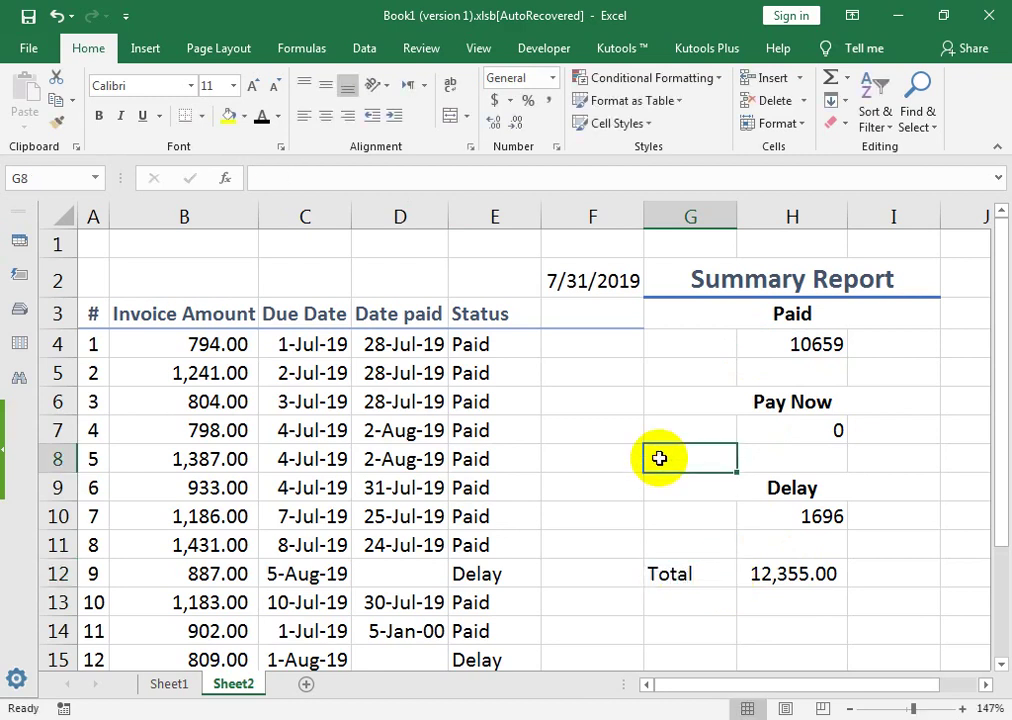
{"action": "left_click_drag", "start_coordinate": [1004, 368], "coordinate": [1005, 366]}
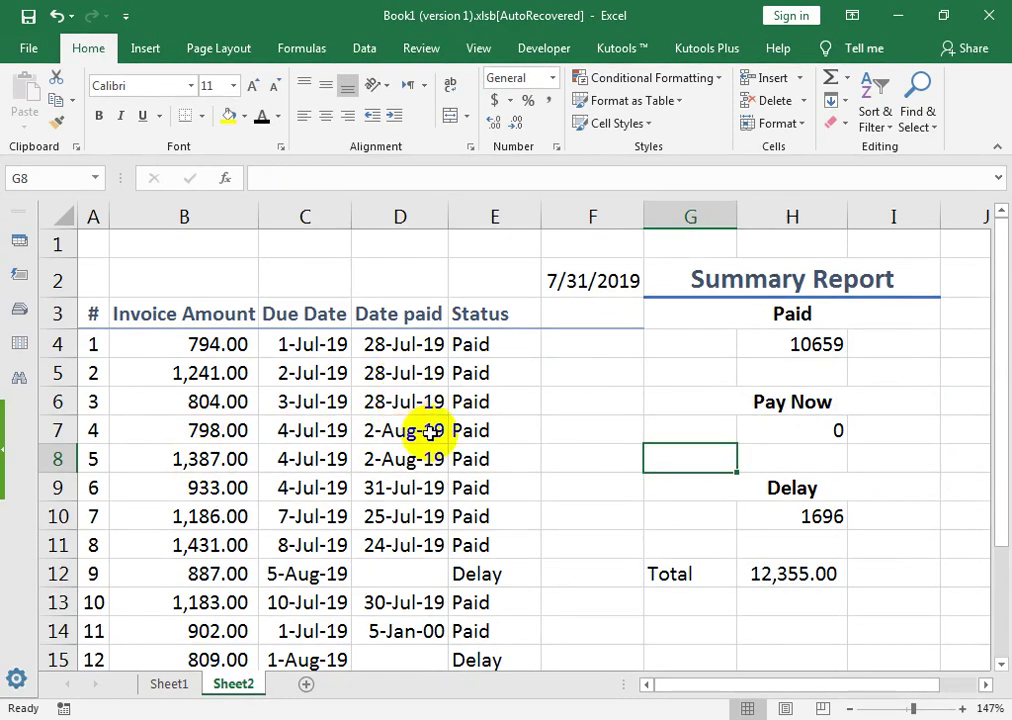
Copy the 30-Jul-19 date format from D13 onto invoice 11's paid date in D14 with Format Painter.
{"action": "left_click", "coordinate": [428, 608]}
{"action": "left_click", "coordinate": [56, 121]}
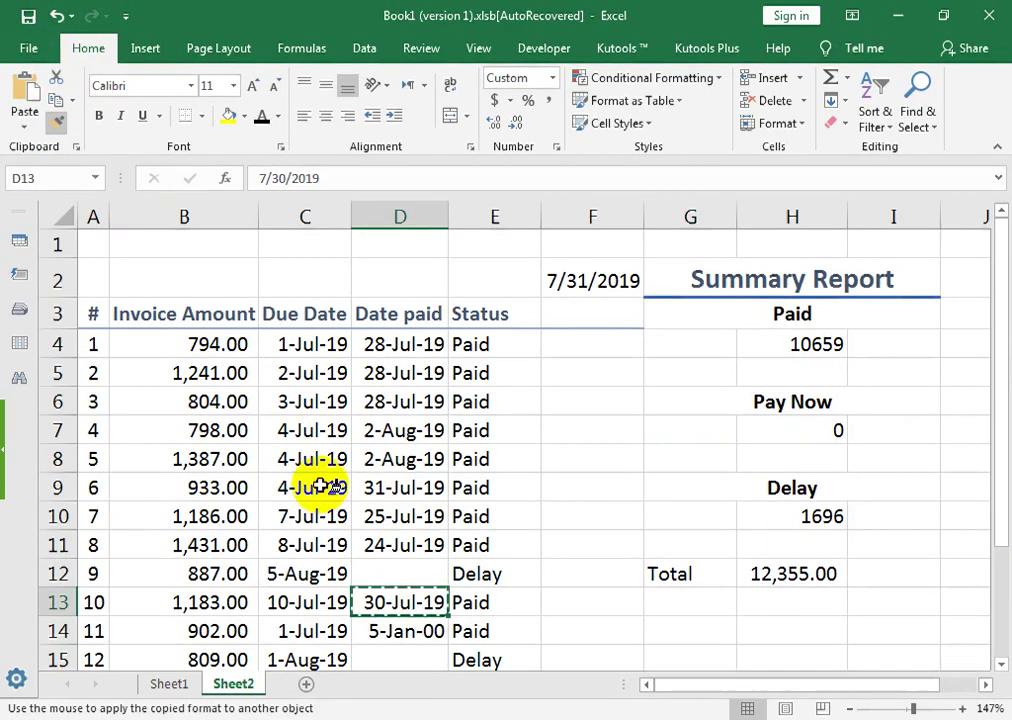
{"action": "left_click", "coordinate": [418, 631]}
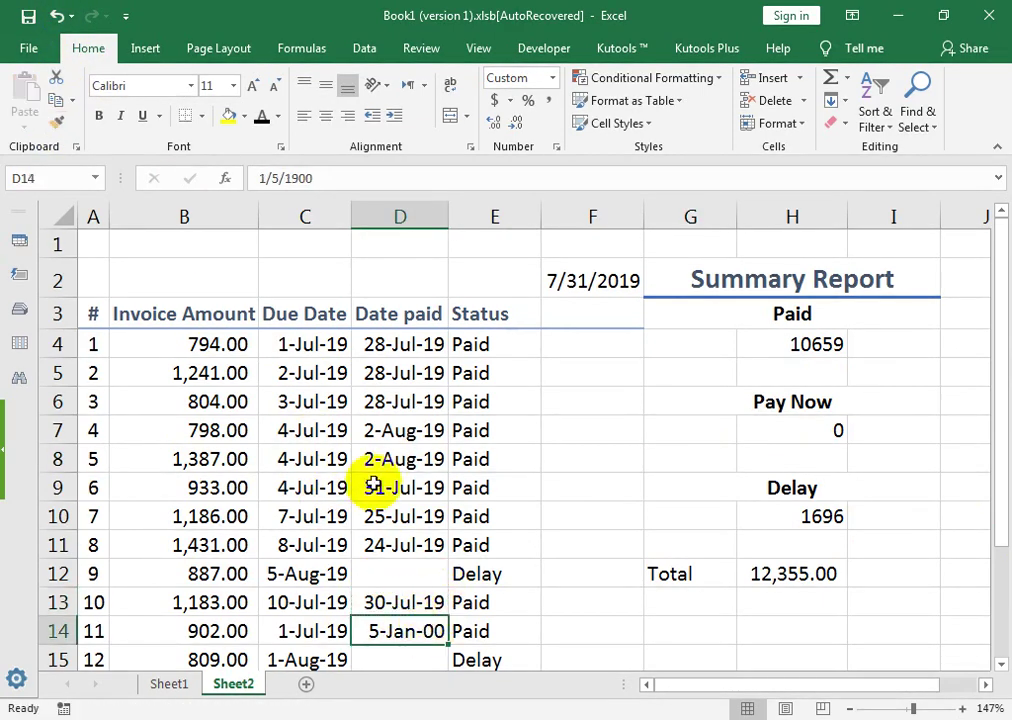
Correct D14's year from 1900 to 2019 so it reads 5-Jan-19.
{"action": "left_click", "coordinate": [289, 178]}
{"action": "double_click", "coordinate": [289, 178]}
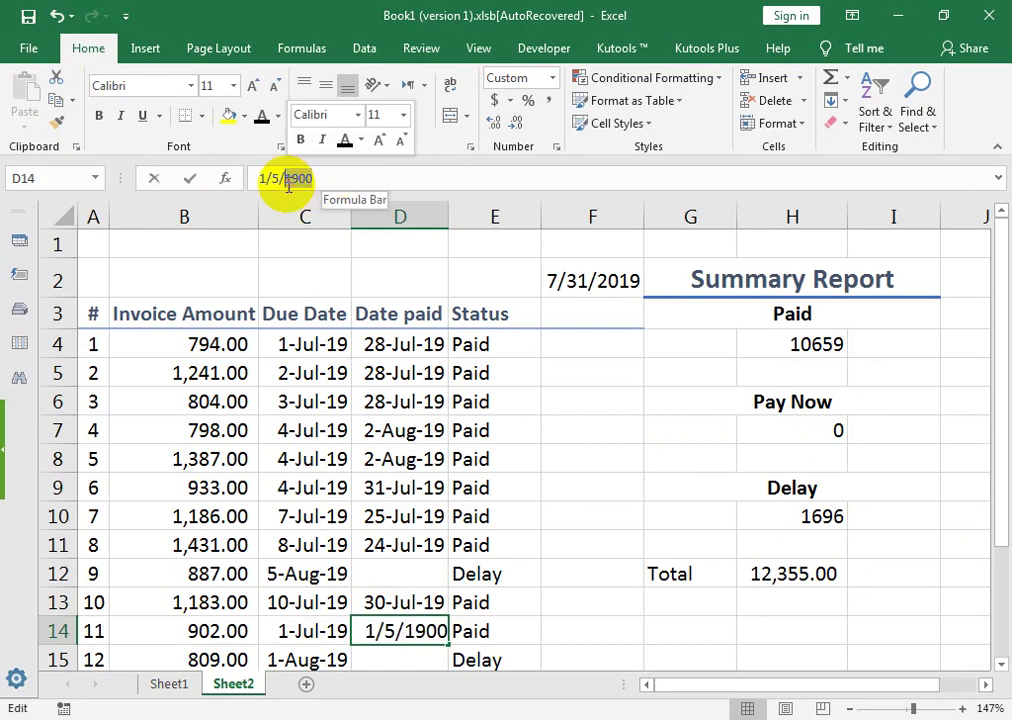
{"action": "type", "text": "2"}
{"action": "key", "text": "Return"}
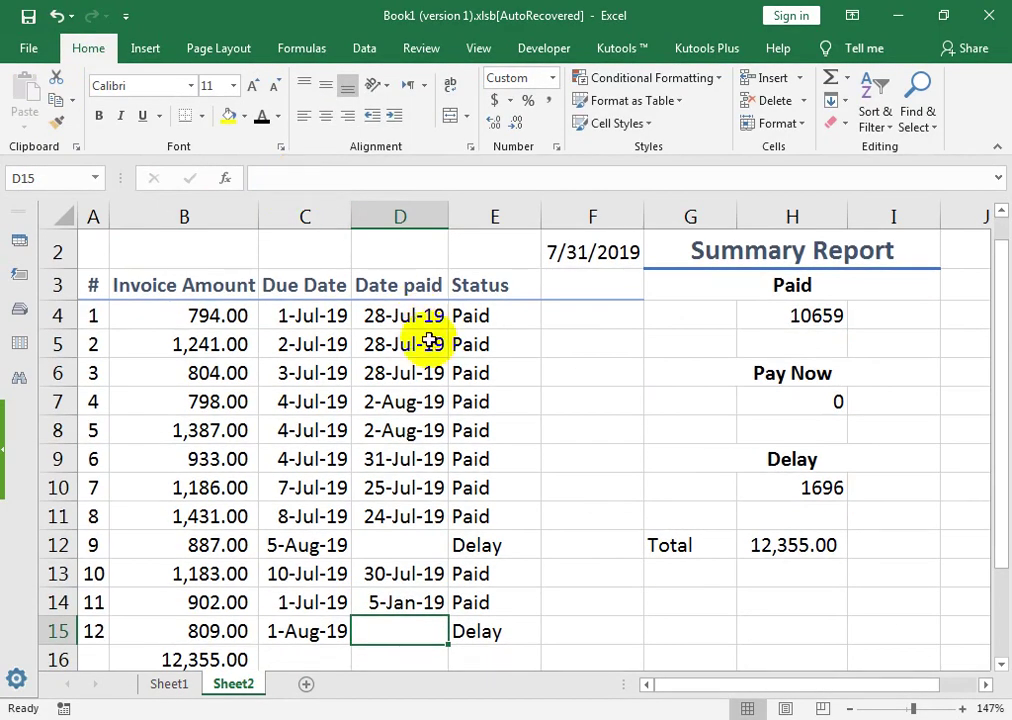
{"action": "key", "text": "Up"}
{"action": "key", "text": "Up"}
{"action": "key", "text": "Up"}
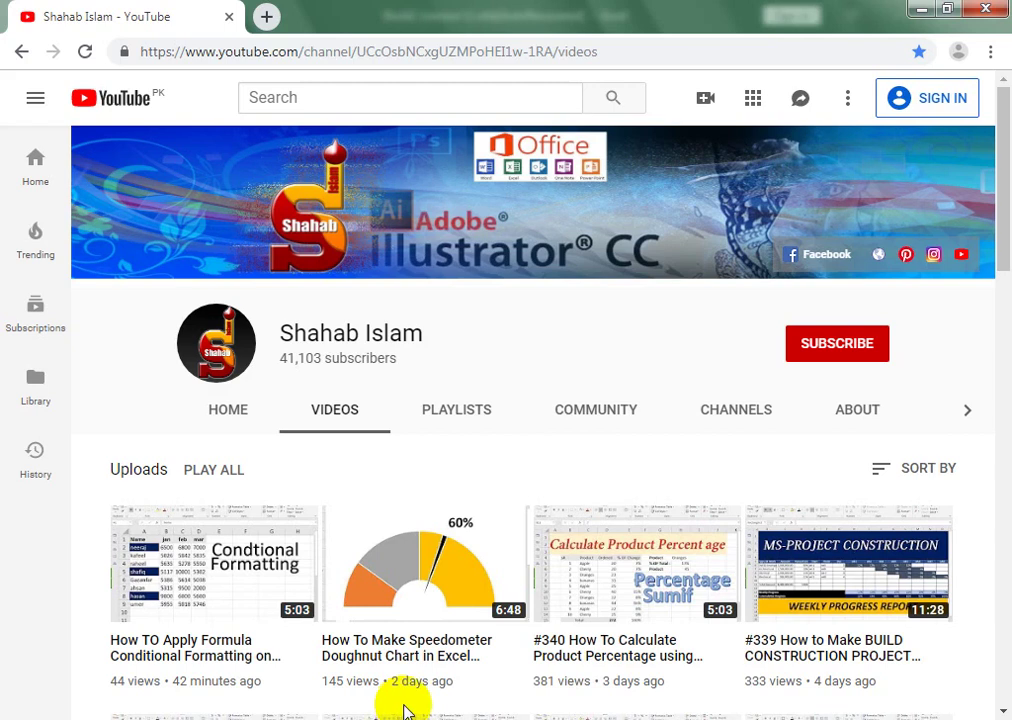